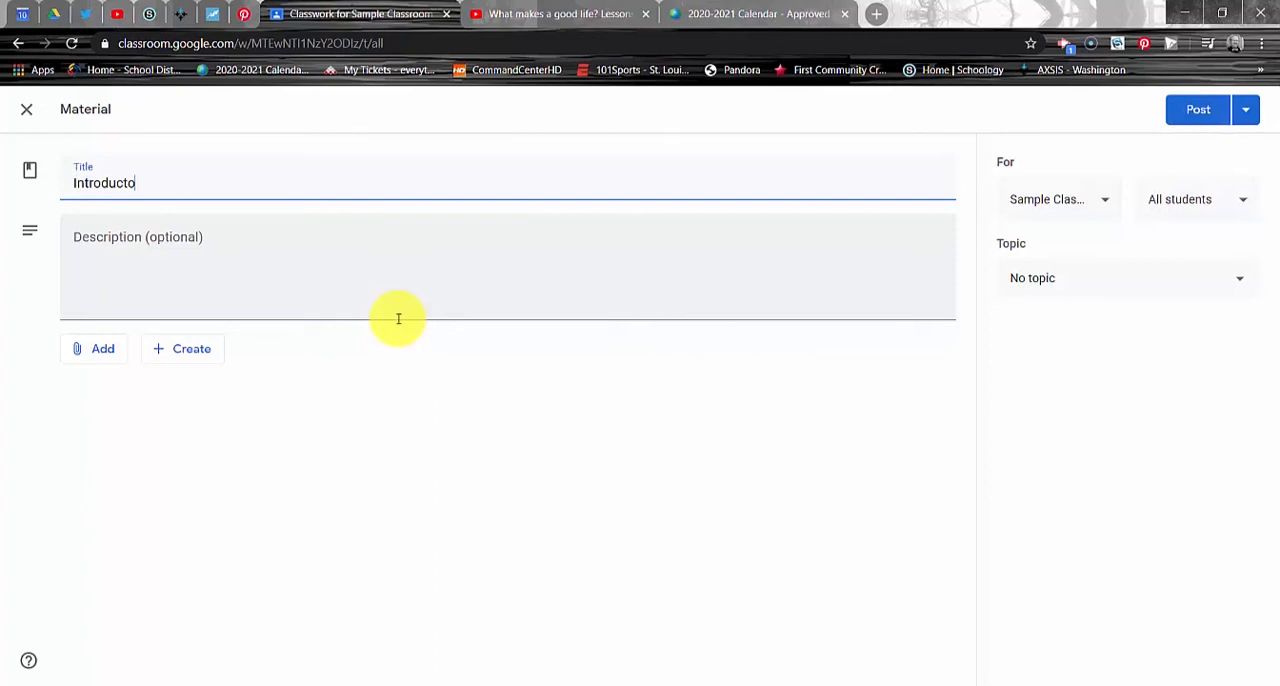
# Step: Complete the material's title as "Introductory Materials"
pyautogui.write('ry Materials')
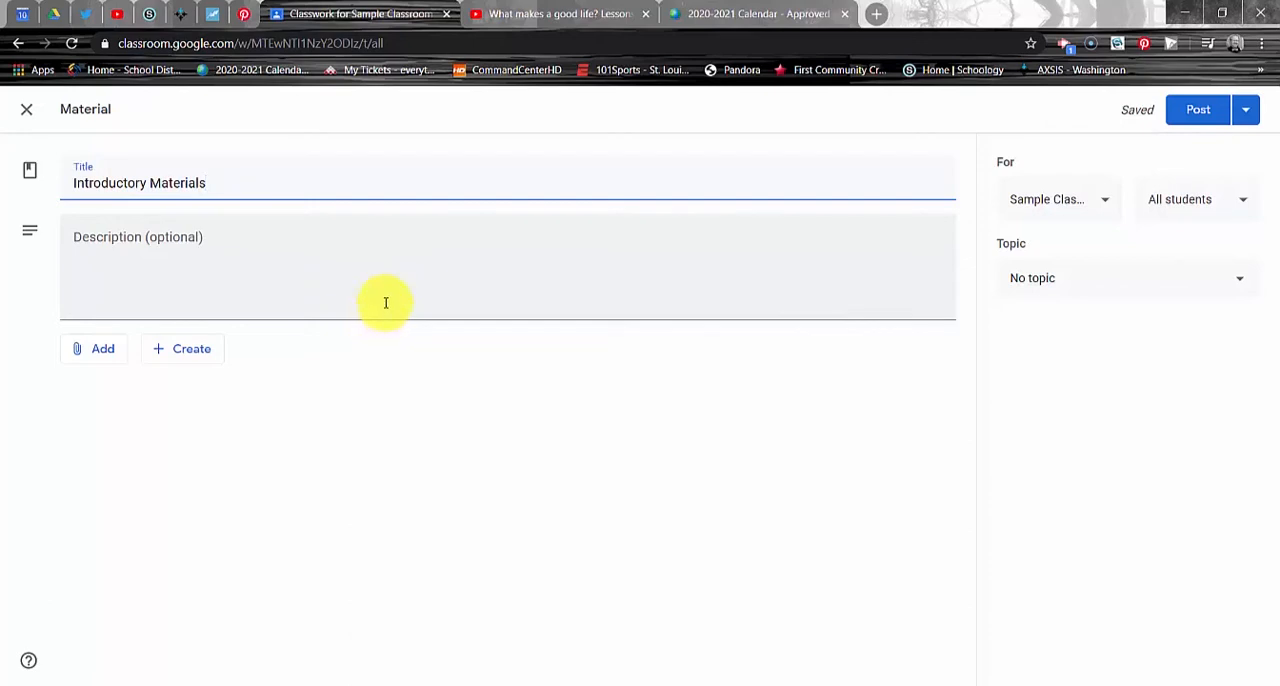
# Step: Enter the description "Watch the attached video and review the website containing the school calendar."
pyautogui.click(351, 269)
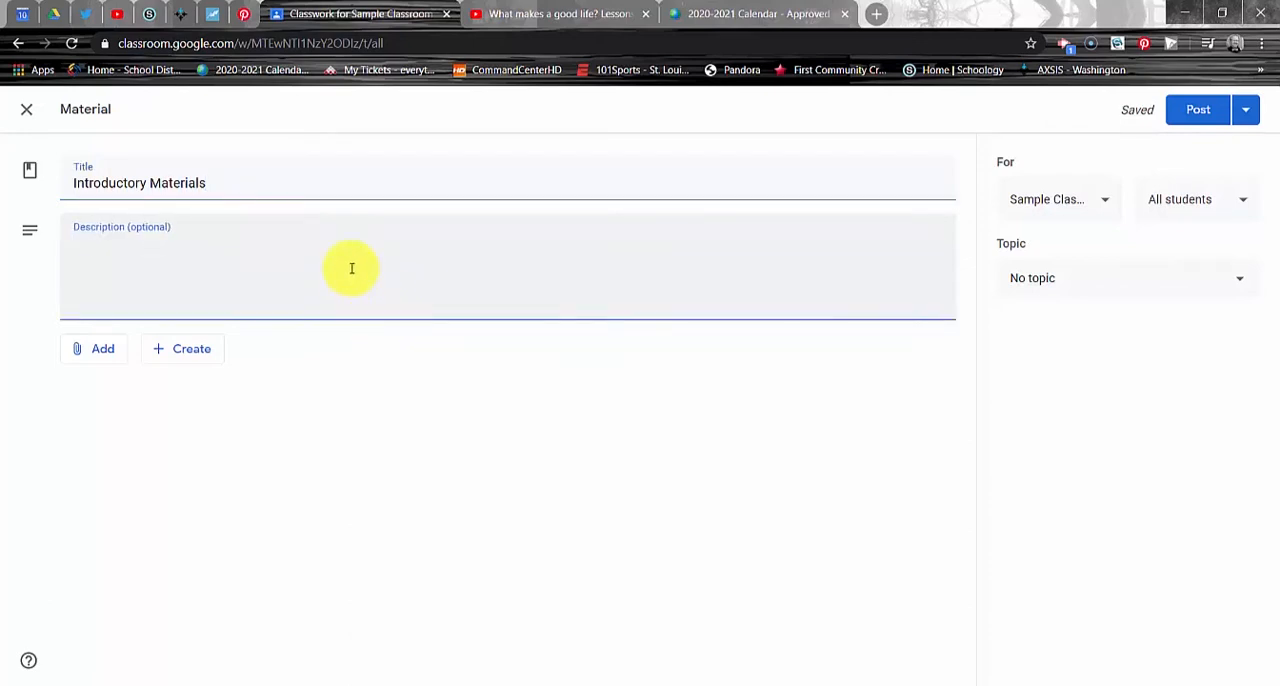
pyautogui.write('Watch the attached video and ')
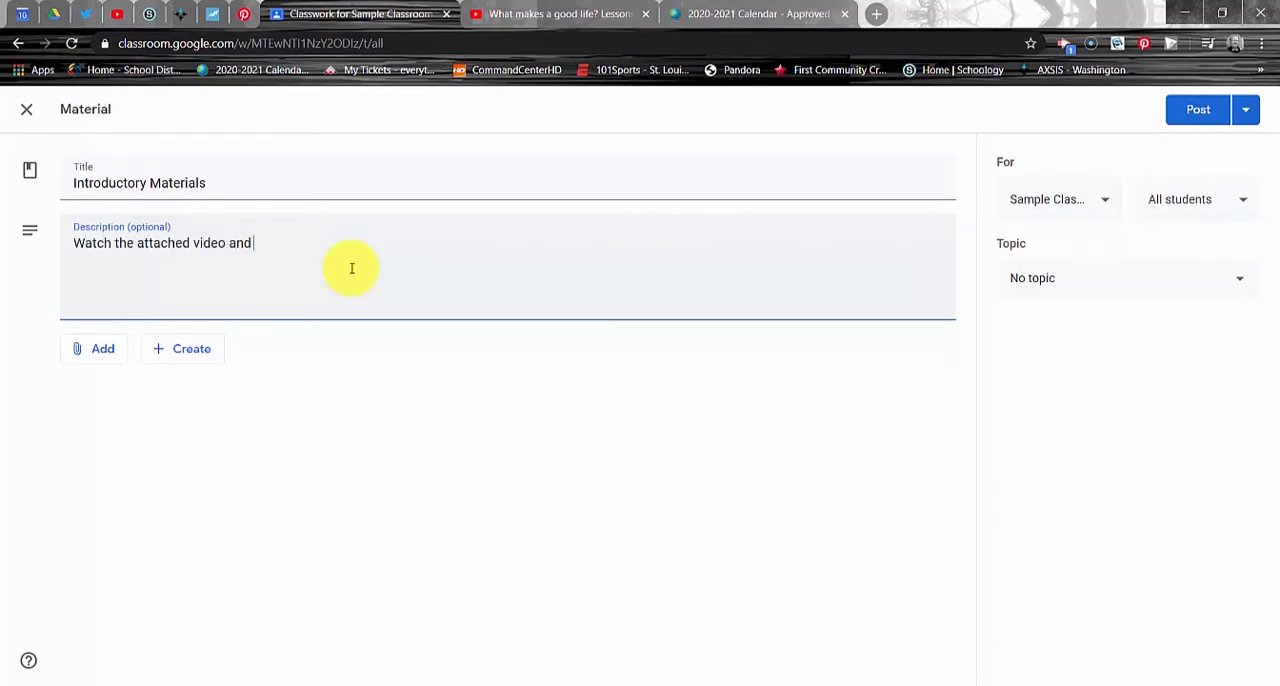
pyautogui.write('review the')
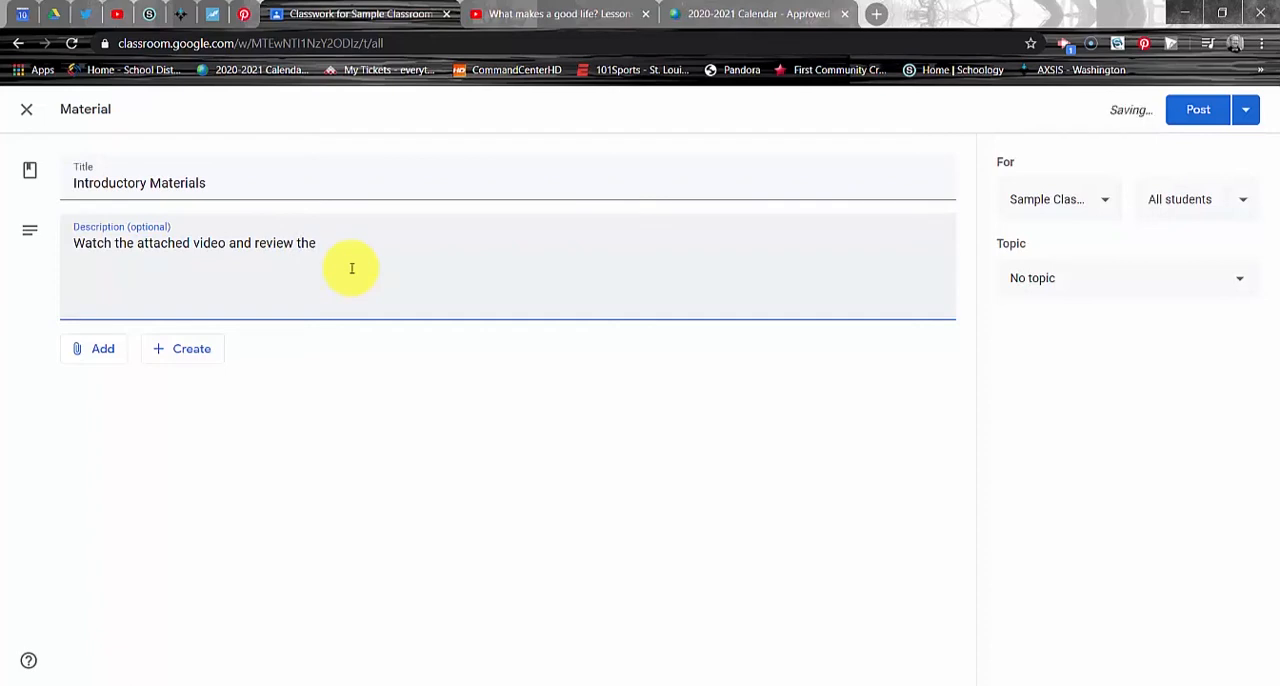
pyautogui.write(' website containi')
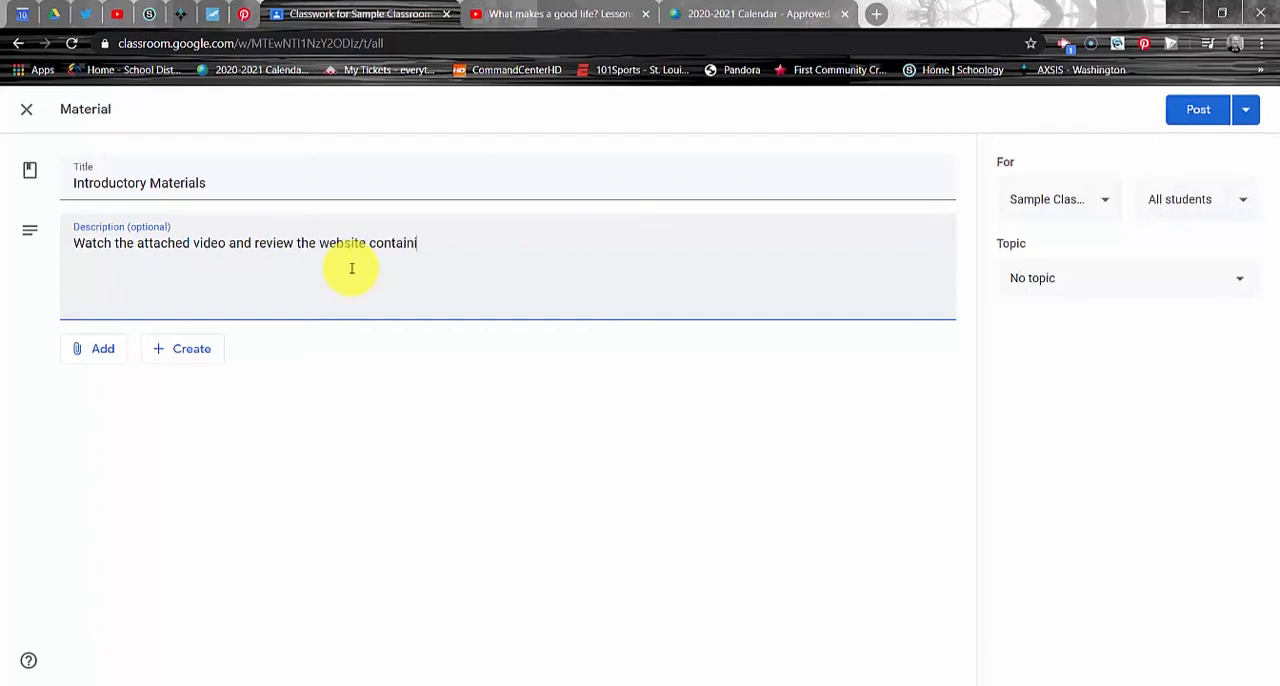
pyautogui.write('ng the school calendar')
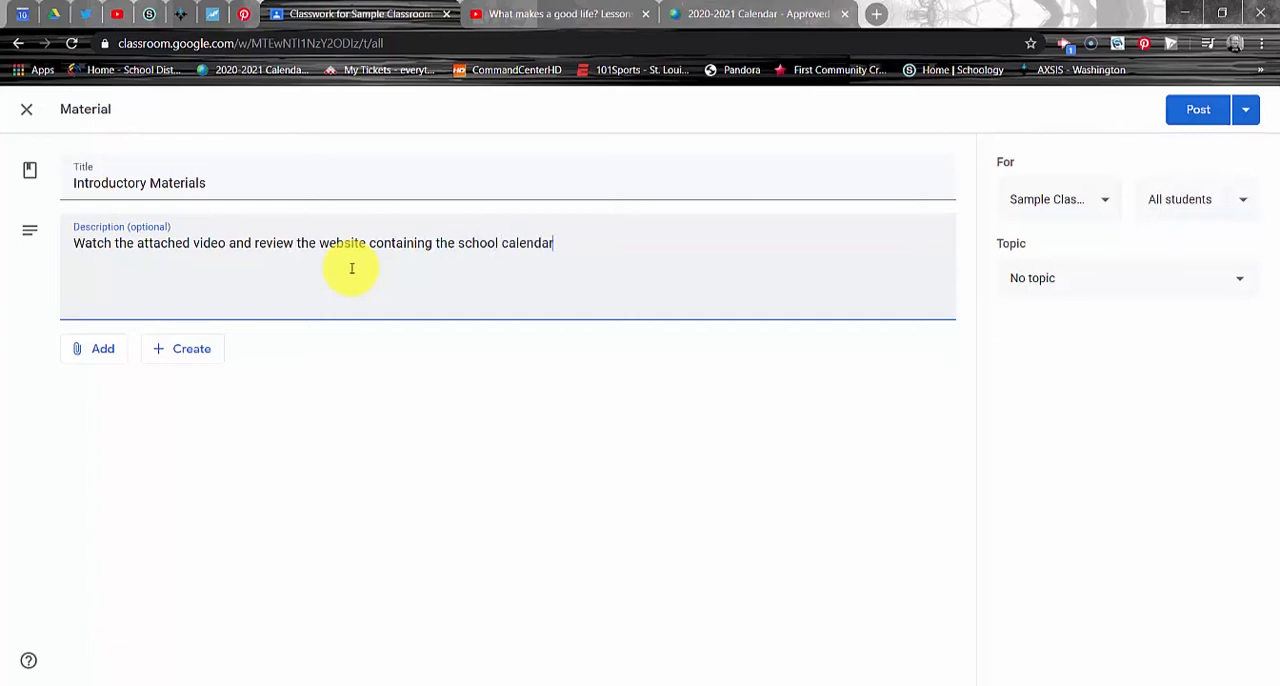
pyautogui.write('.')
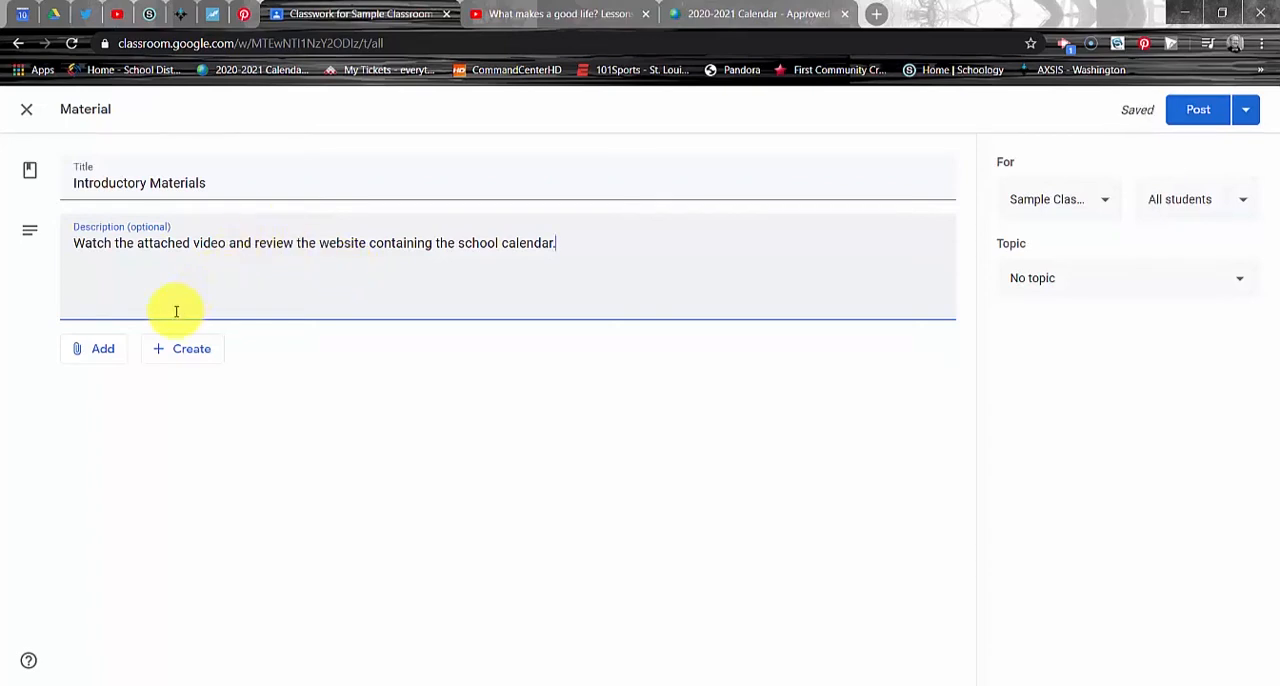
# Step: Search Google Drive for "pdf" and attach WeVideo Cheat Sheet.pdf to the material
pyautogui.click(105, 349)
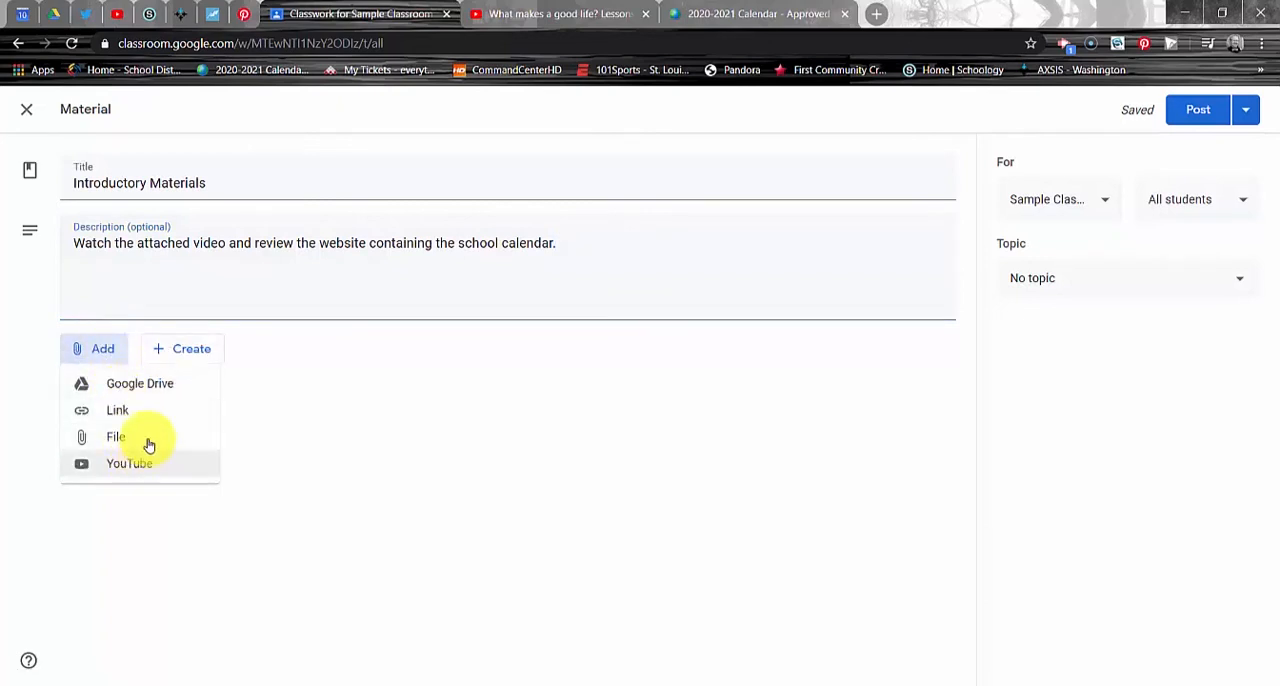
pyautogui.click(165, 391)
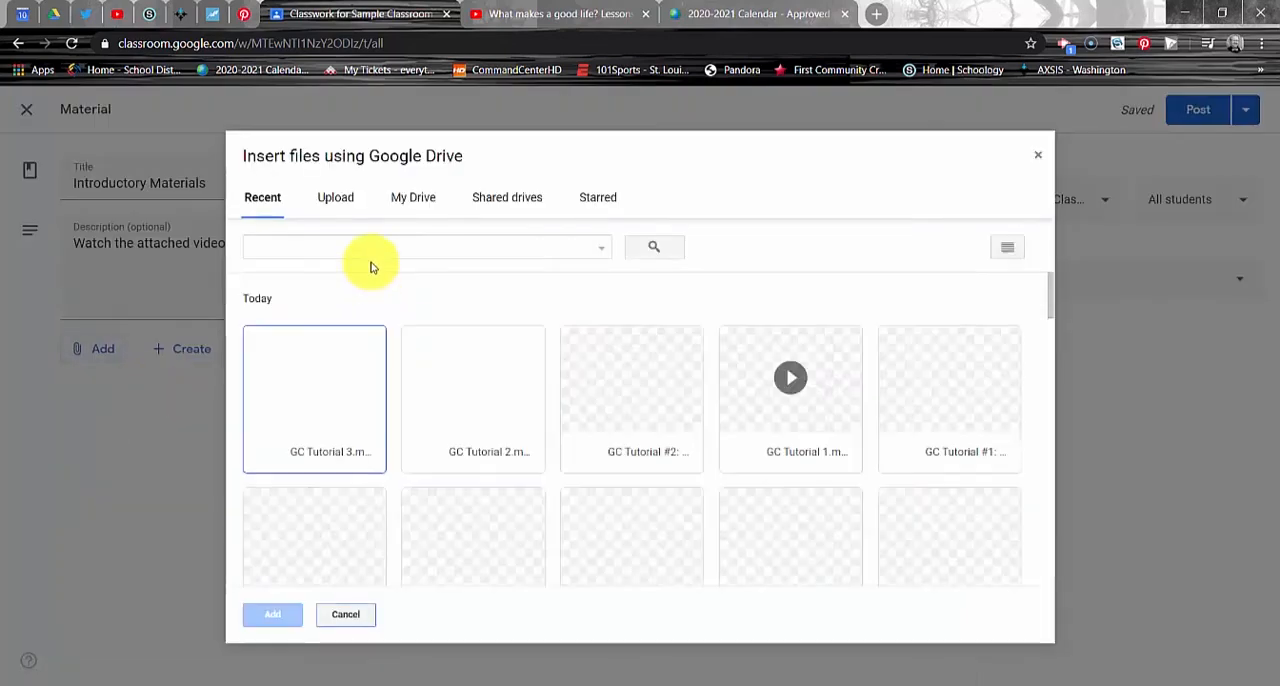
pyautogui.click(369, 249)
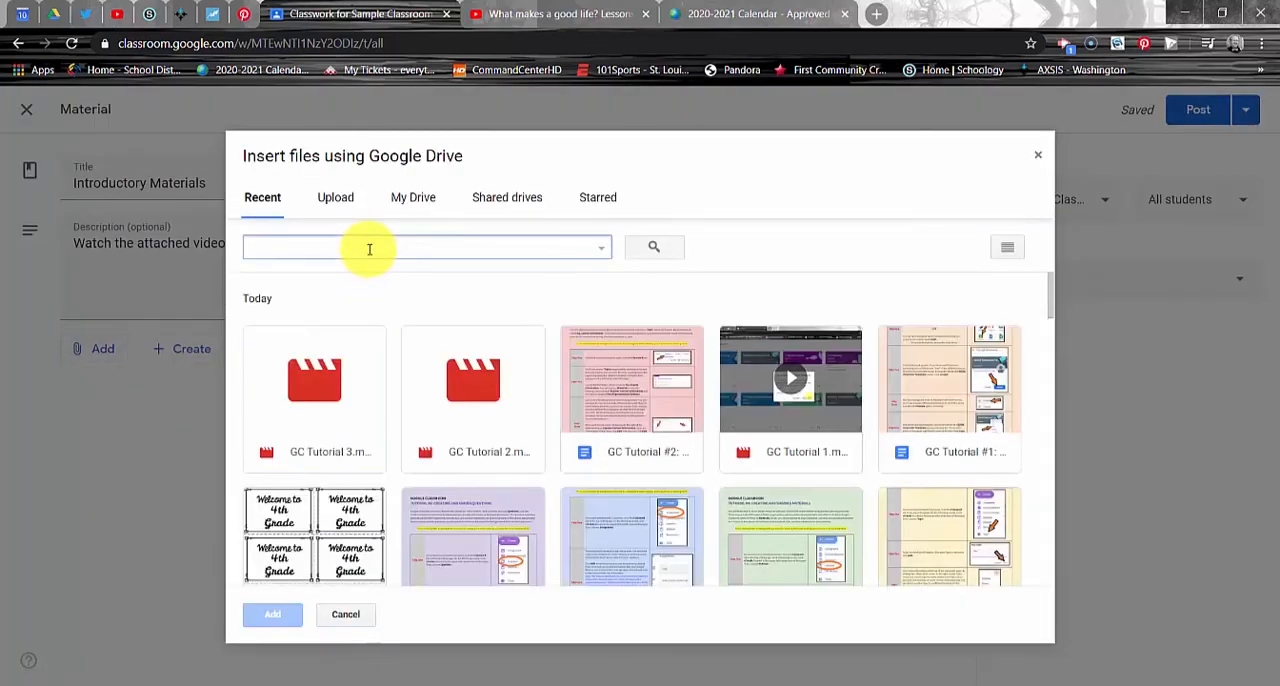
pyautogui.write('pdf')
pyautogui.press('Return')
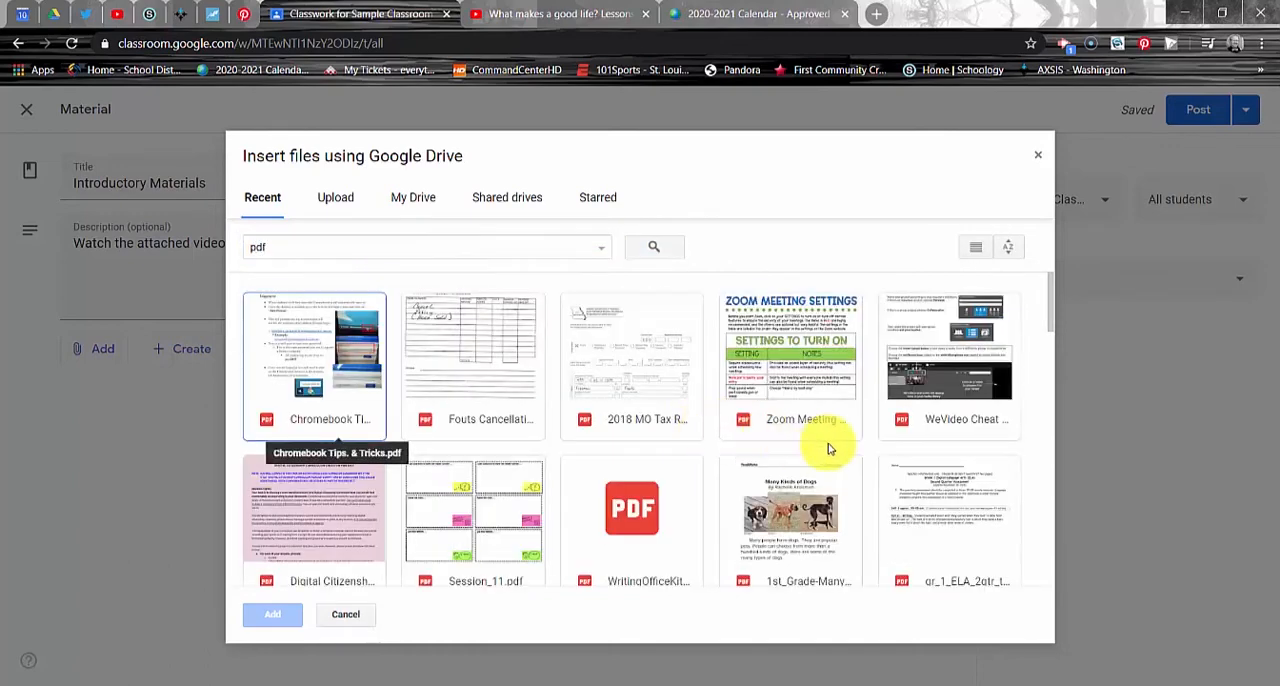
pyautogui.doubleClick(920, 417)
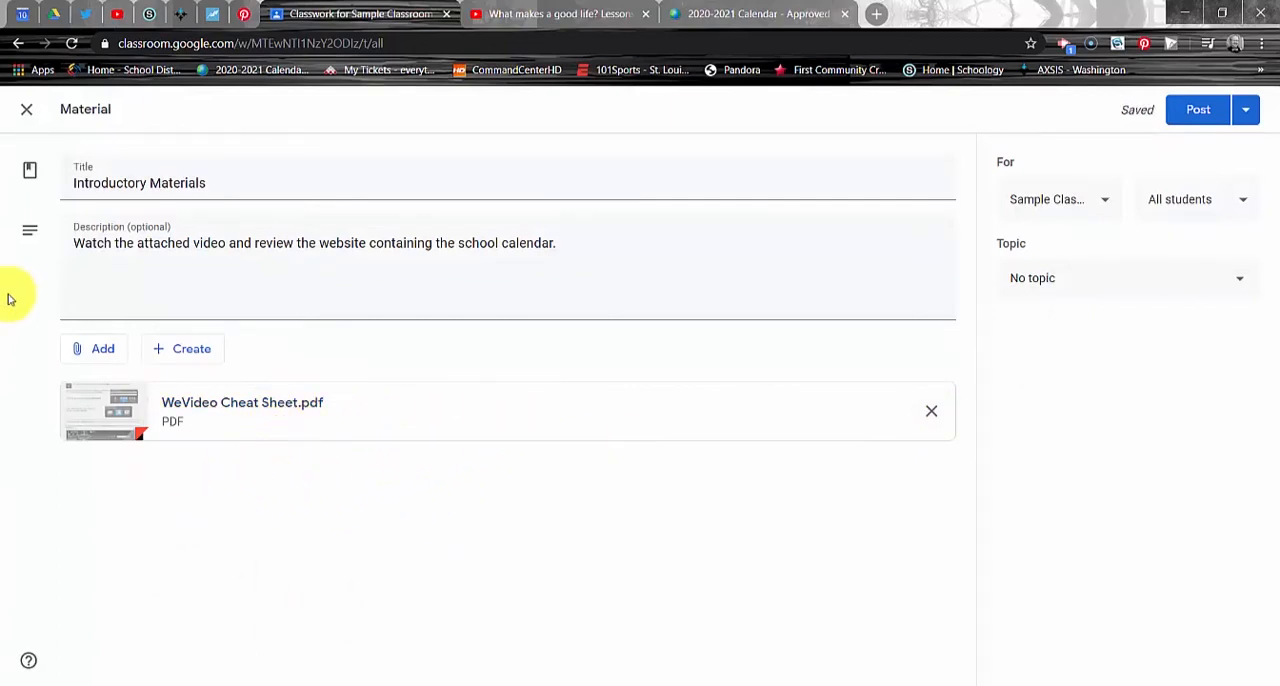
# Step: Attach a link to the 2020-2021 school calendar PDF, using the address of its already open page
pyautogui.click(81, 348)
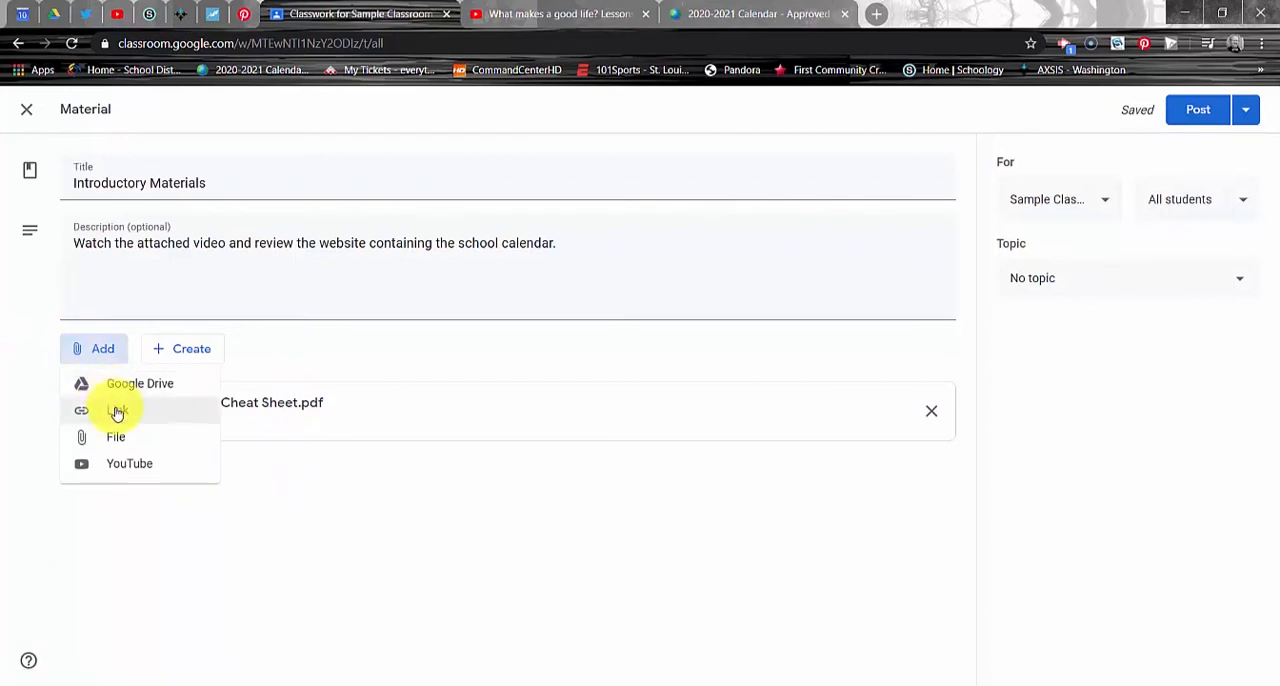
pyautogui.click(117, 411)
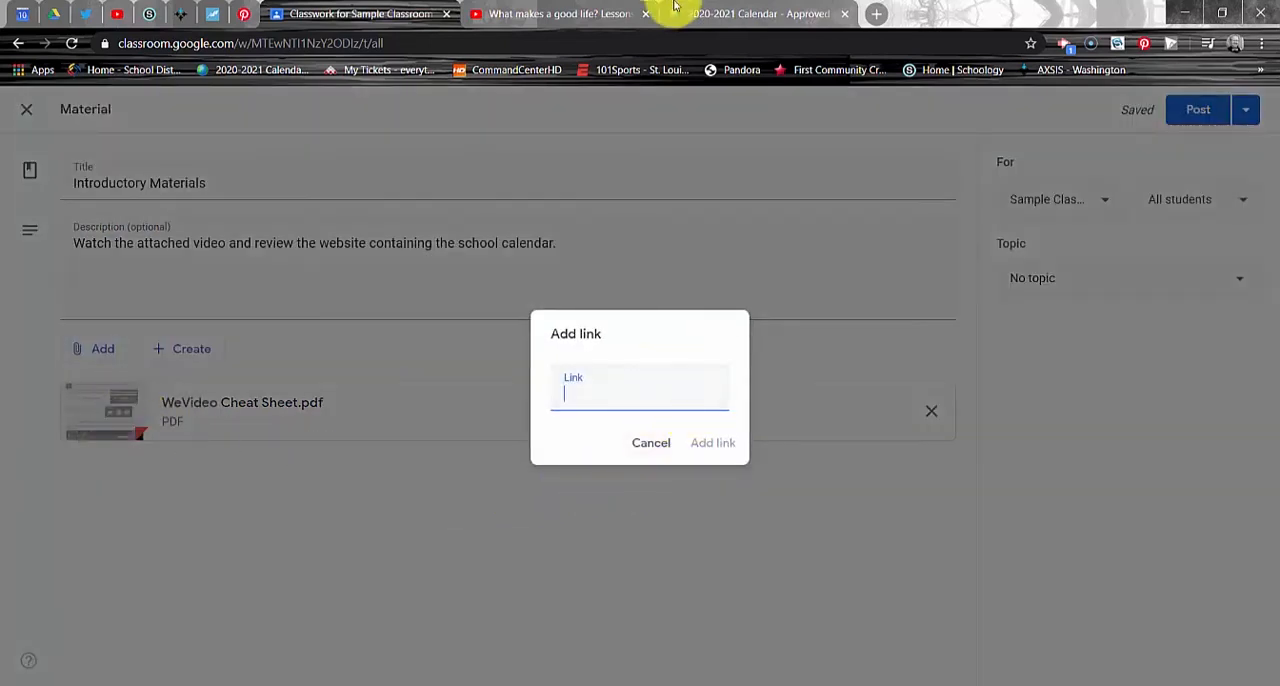
pyautogui.click(720, 14)
pyautogui.click(615, 44)
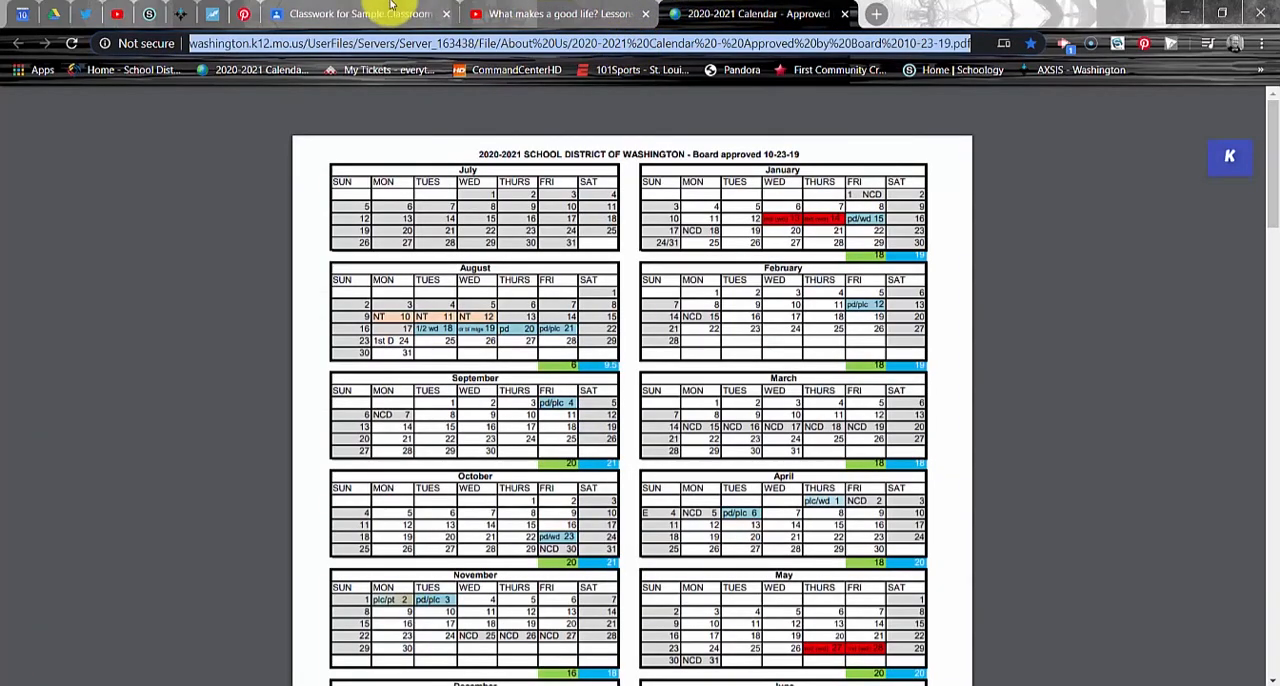
pyautogui.click(355, 14)
pyautogui.hotkey('ctrl', 'v')
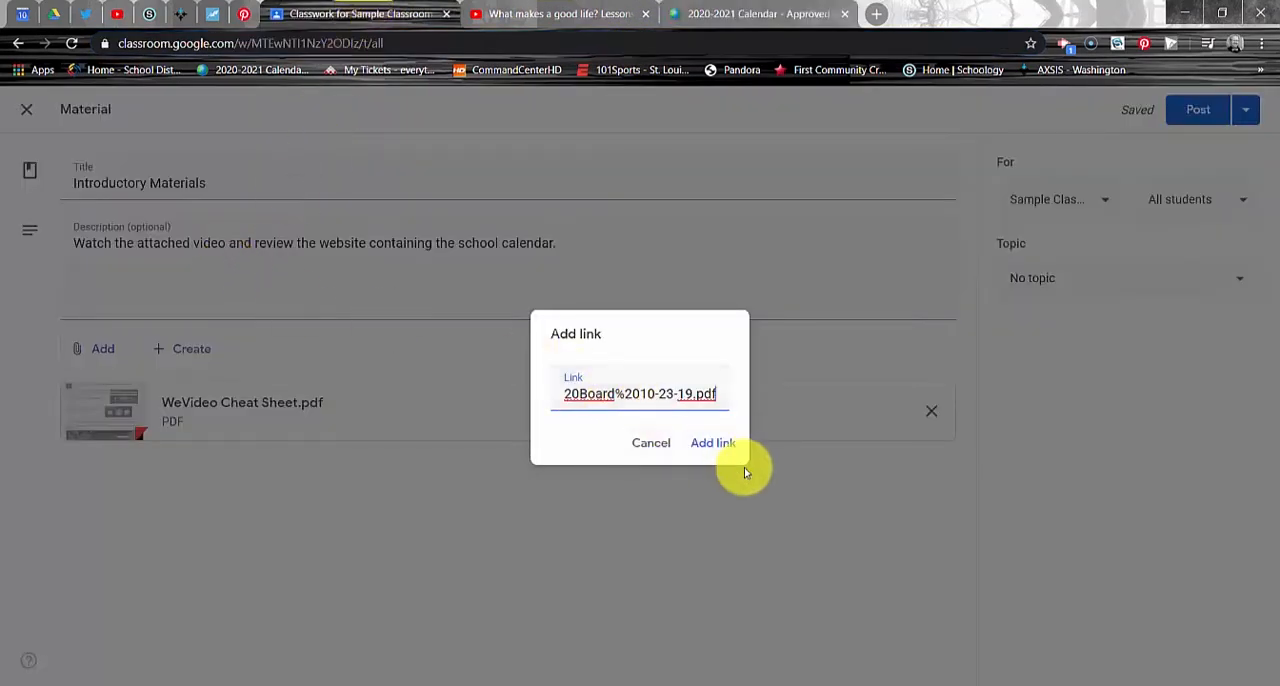
pyautogui.click(718, 446)
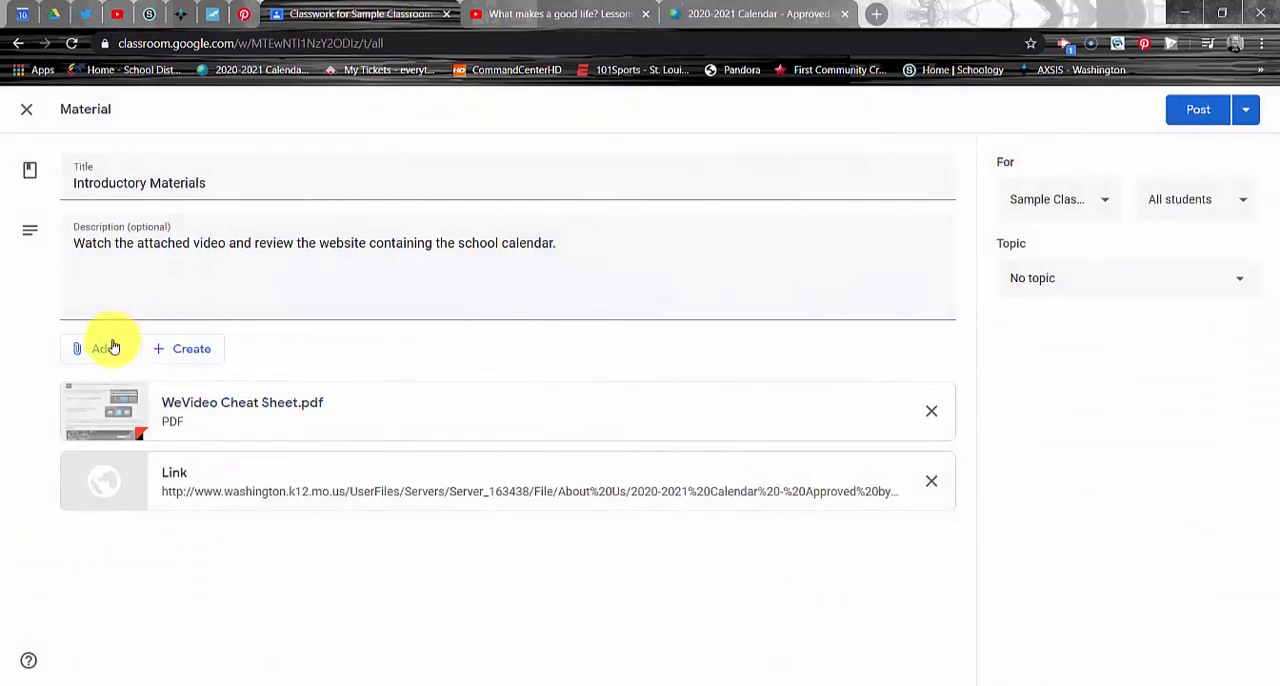
# Step: Upload the file GC Tutorial 3.mp4 from the computer's GC Tutorial 3 folder as an attachment
pyautogui.click(104, 350)
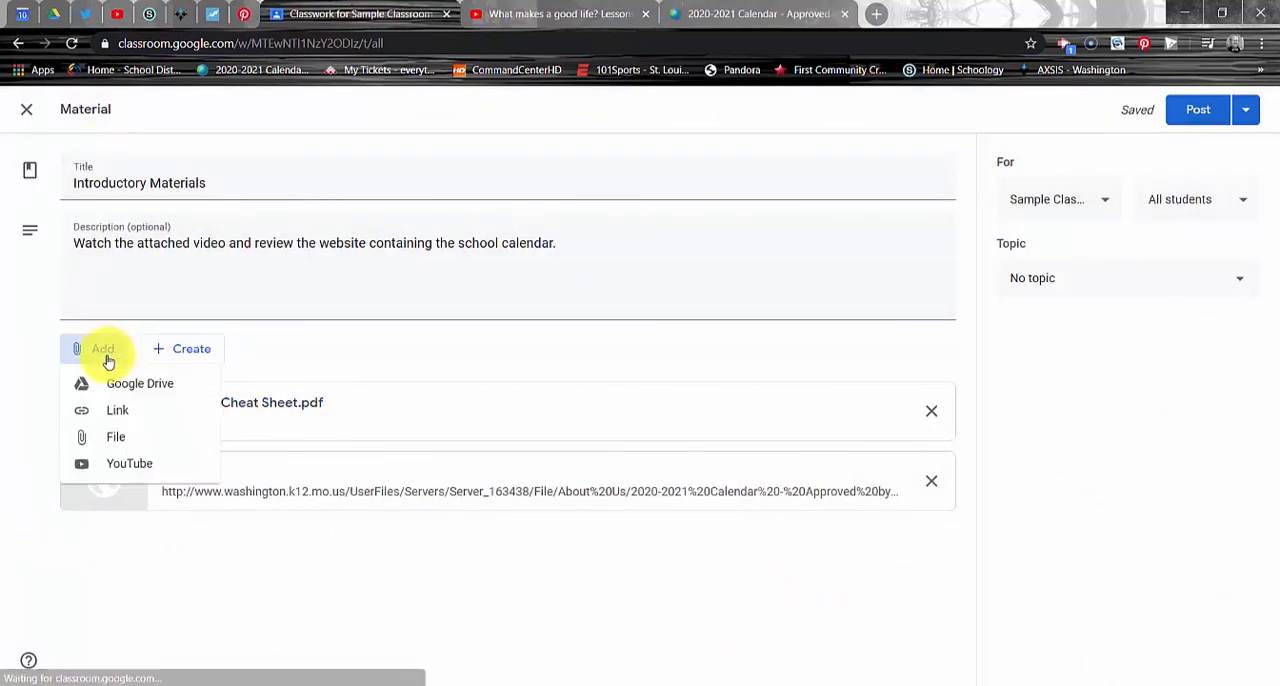
pyautogui.click(122, 440)
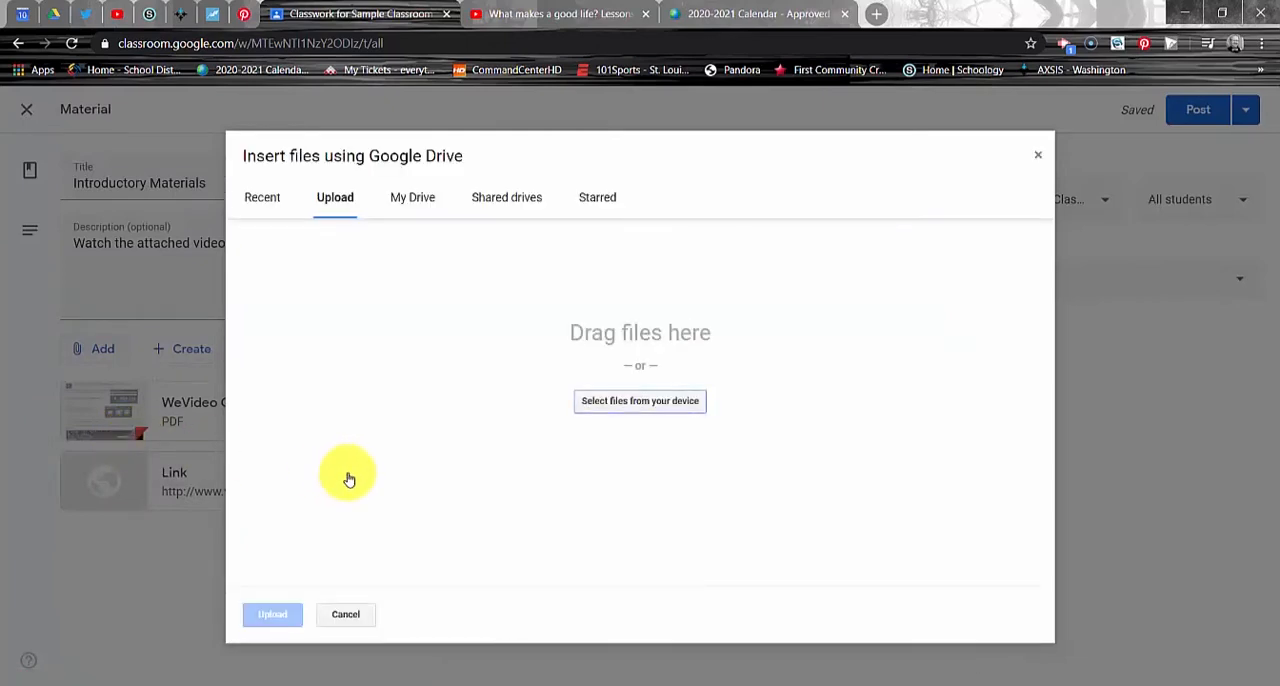
pyautogui.click(658, 408)
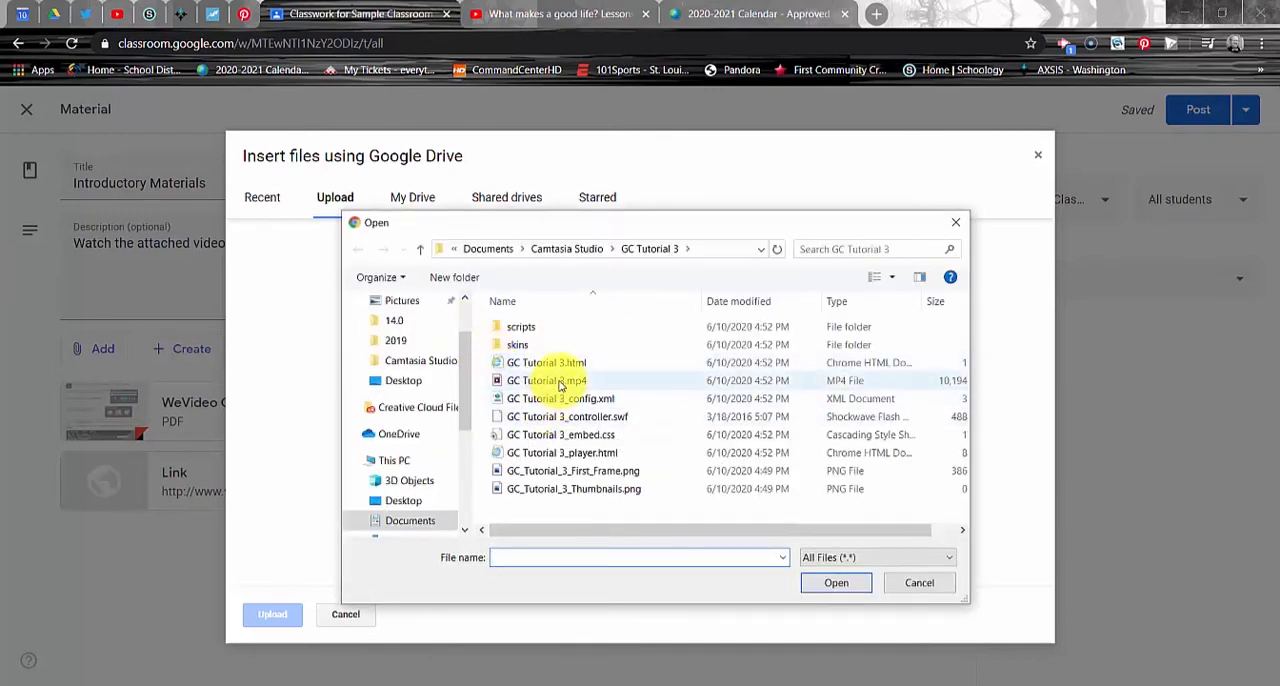
pyautogui.doubleClick(560, 382)
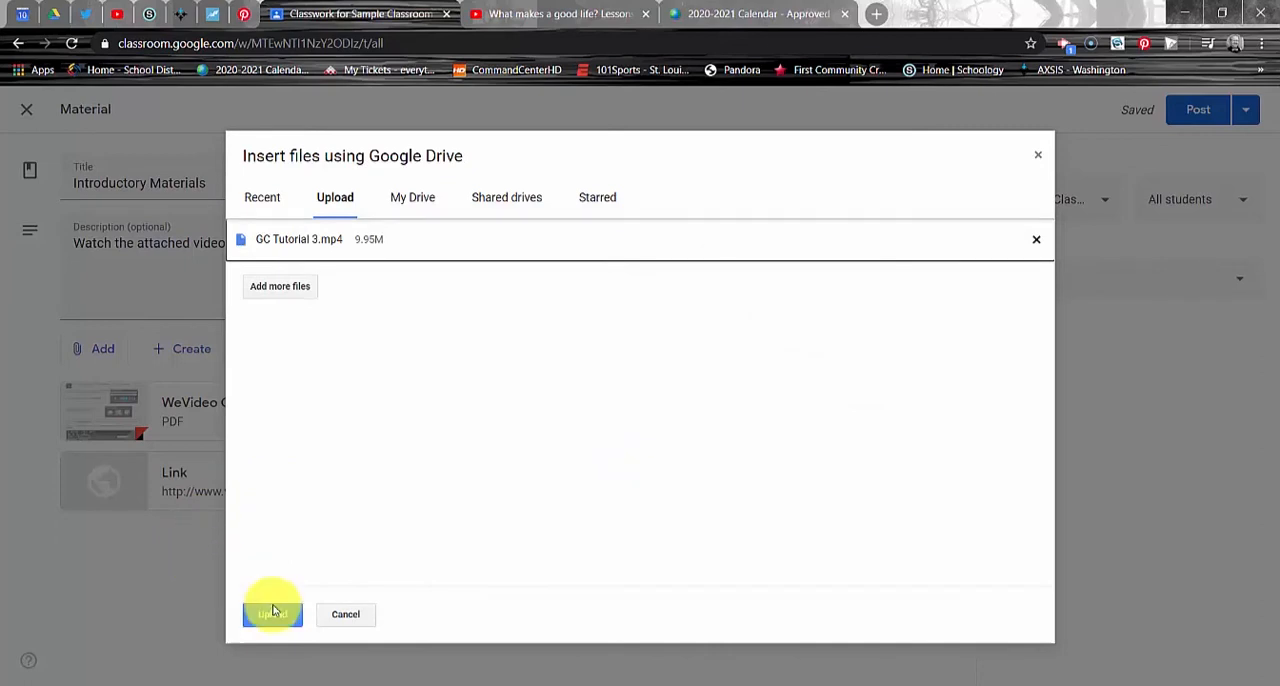
pyautogui.click(273, 614)
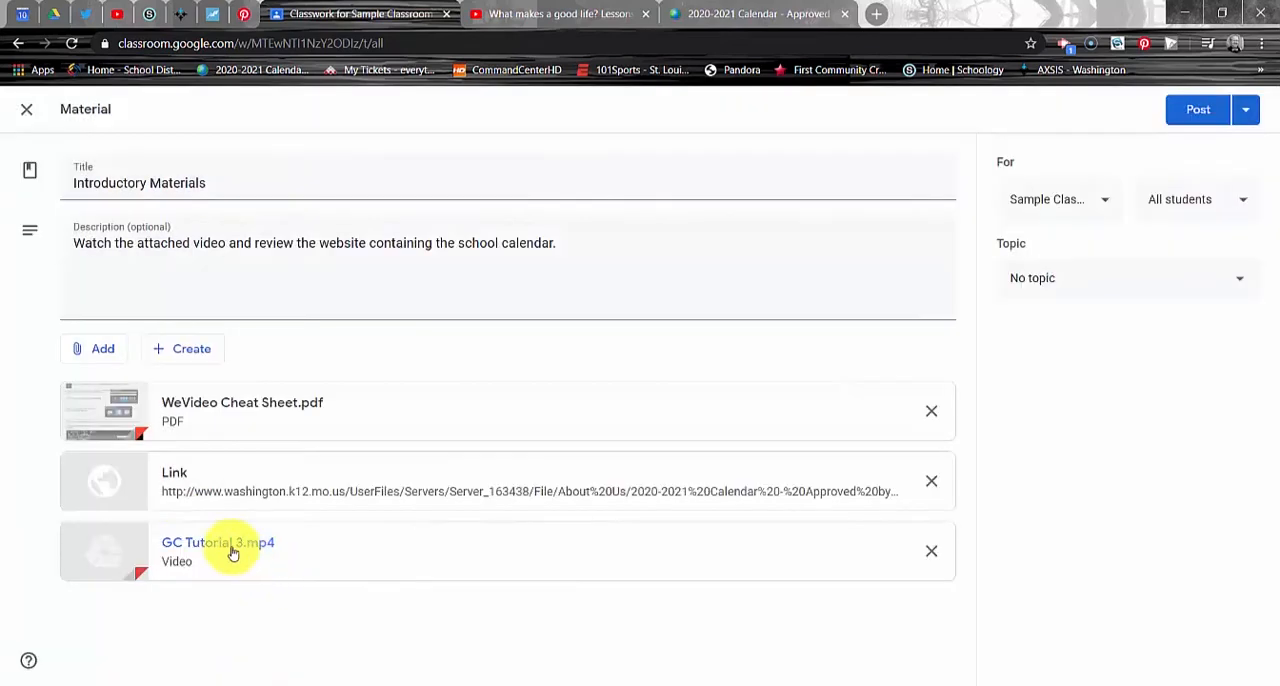
# Step: Attach the YouTube video "What makes a good life? Lessons from the longest study on happiness", finding it by the URL copied from its open page
pyautogui.click(100, 352)
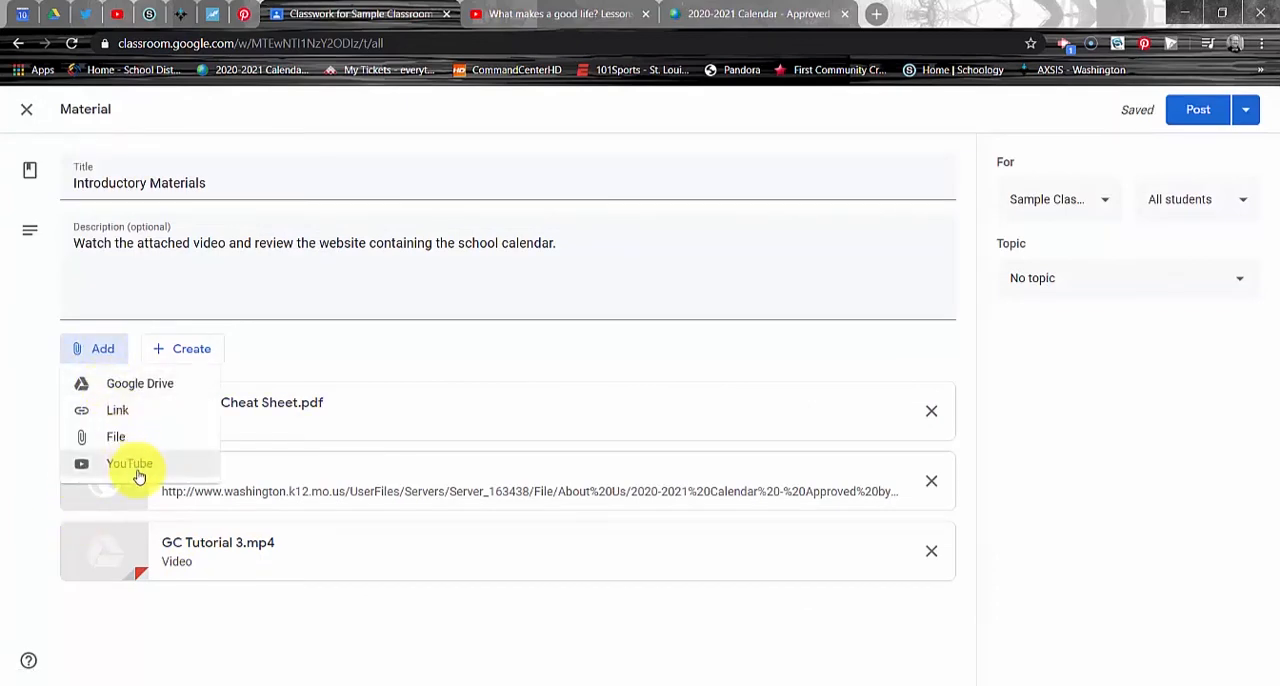
pyautogui.click(130, 464)
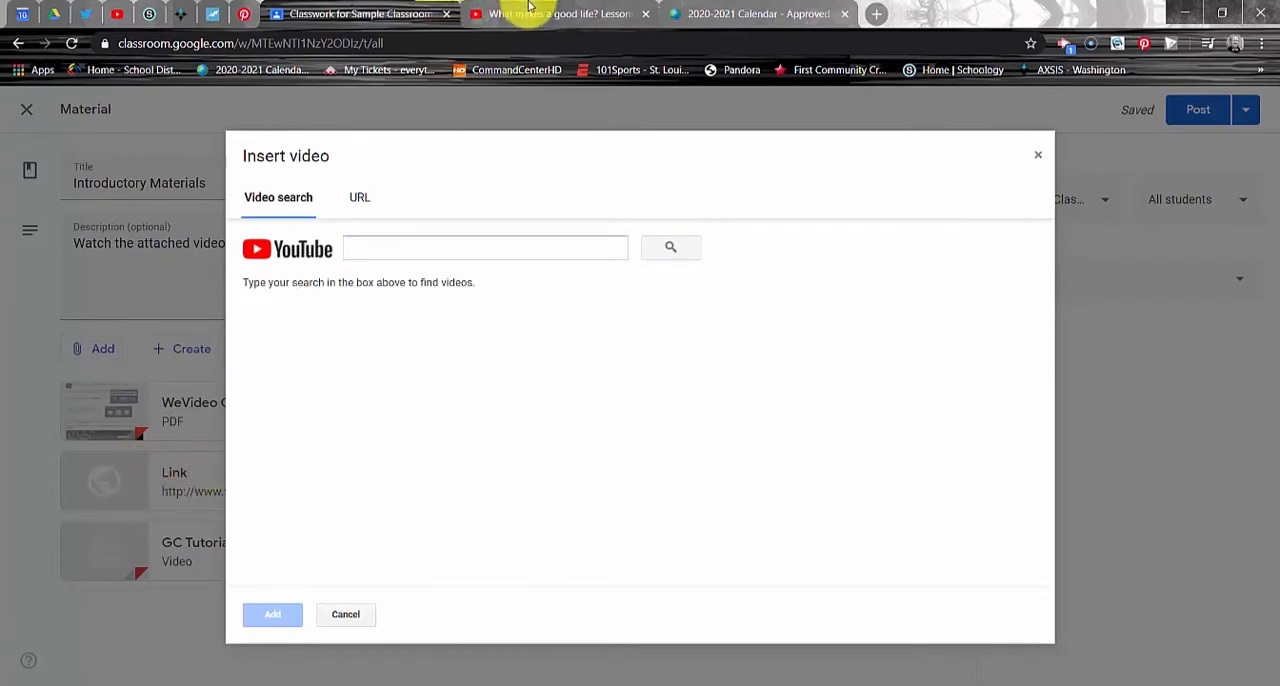
pyautogui.click(530, 12)
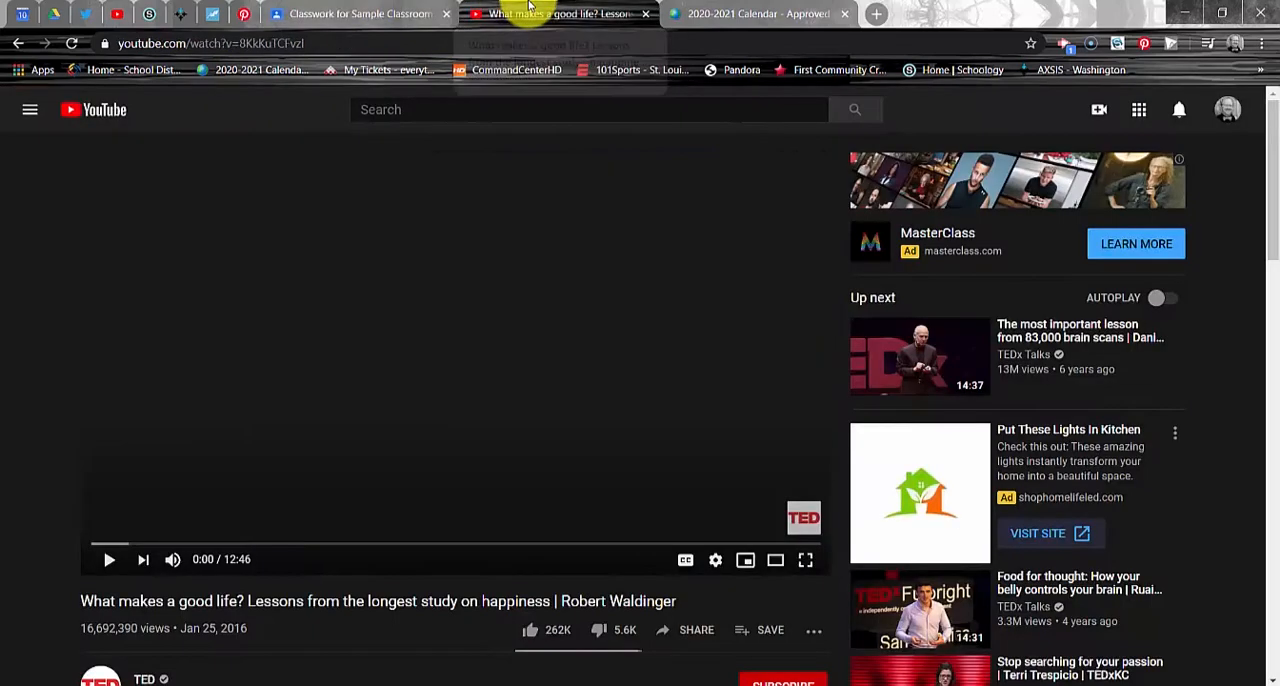
pyautogui.rightClick(450, 258)
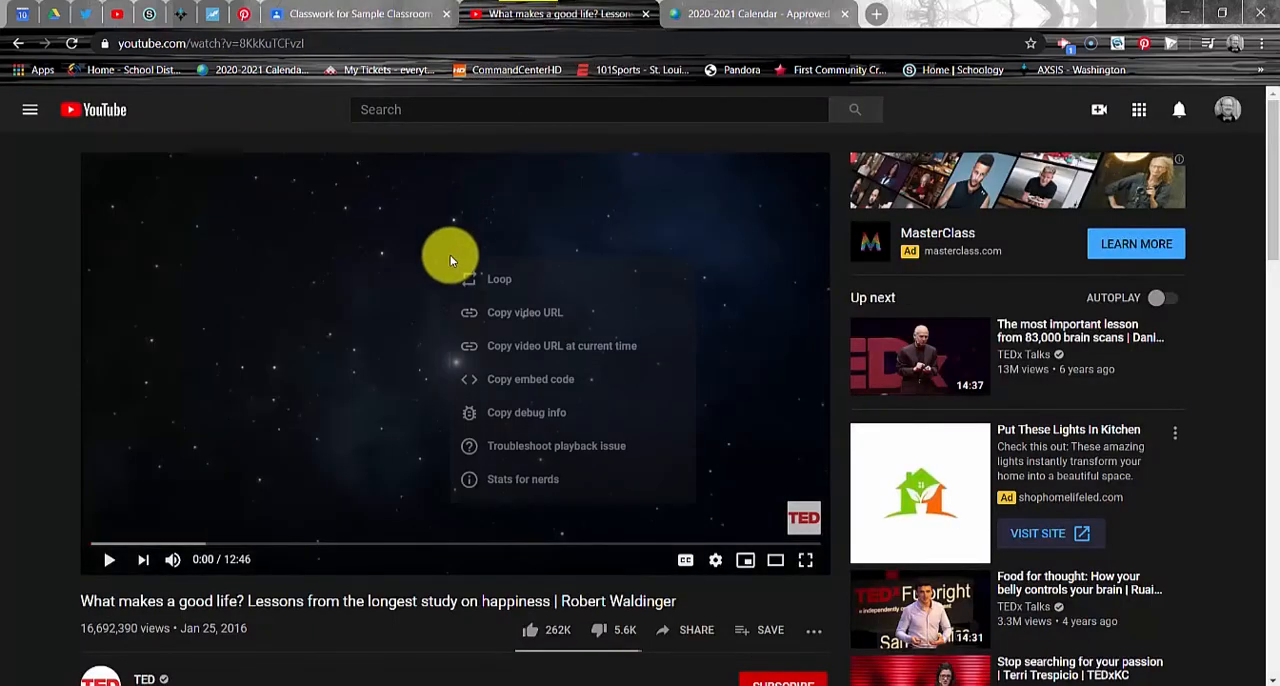
pyautogui.click(522, 313)
pyautogui.click(371, 12)
pyautogui.click(369, 247)
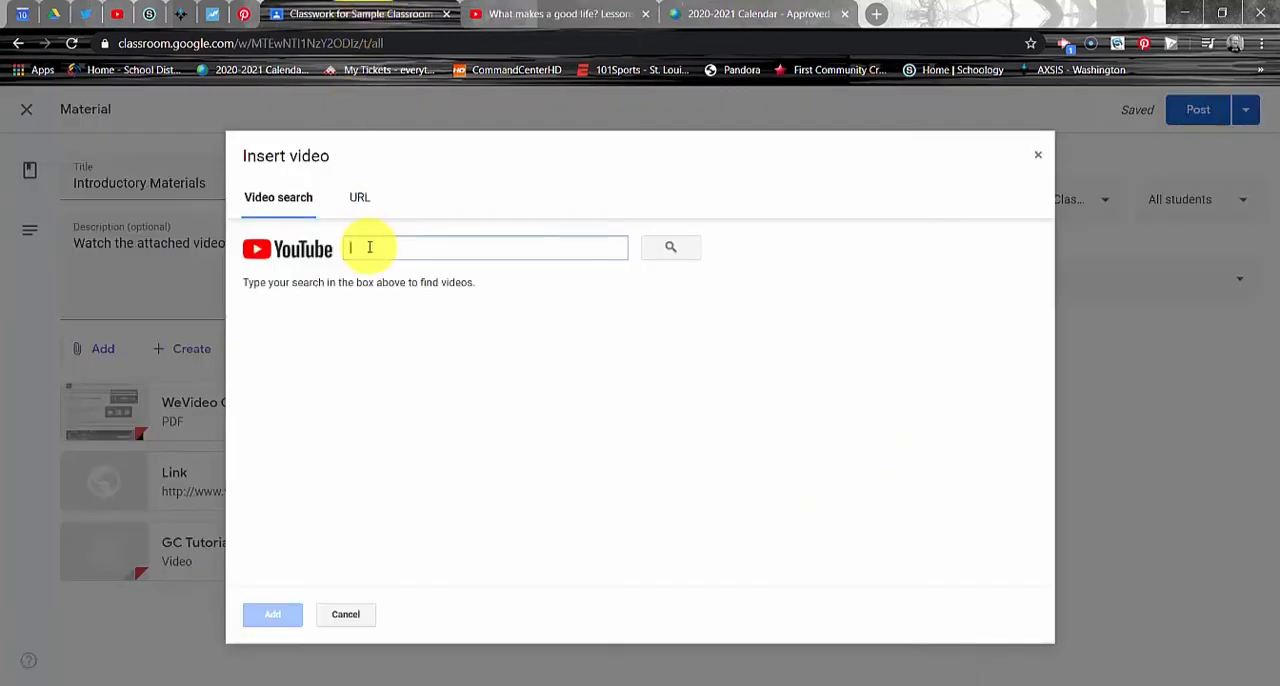
pyautogui.hotkey('ctrl', 'v')
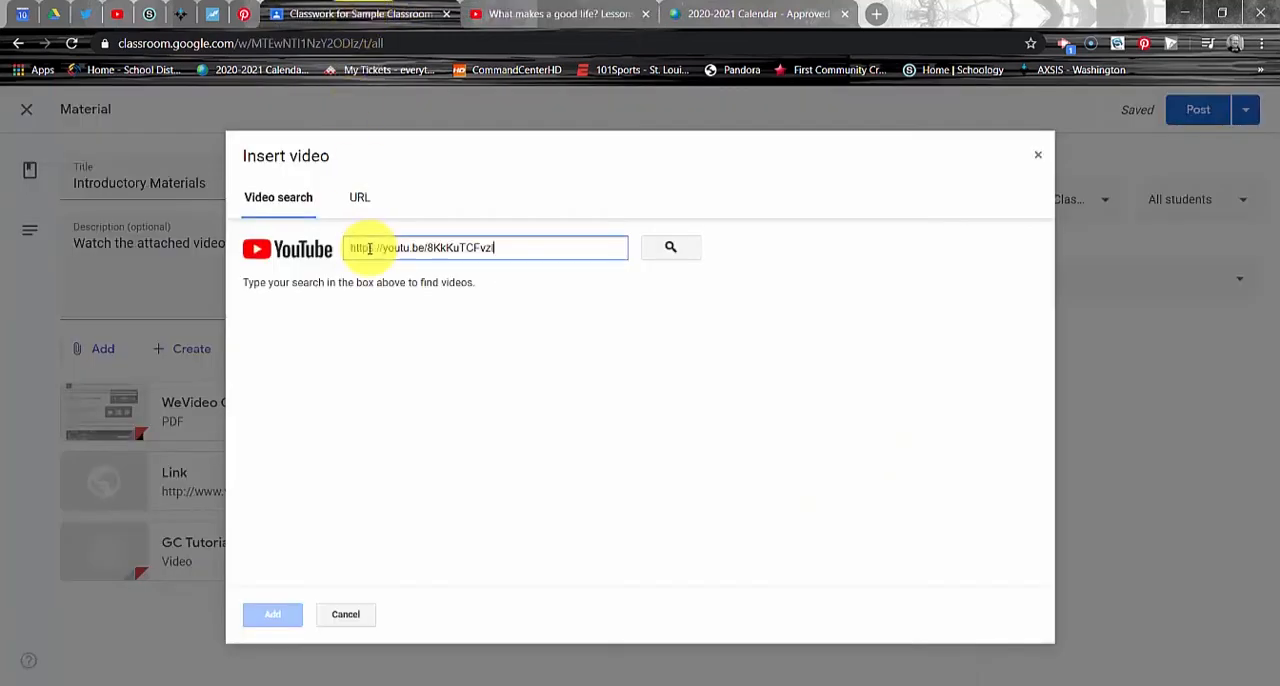
pyautogui.click(672, 252)
pyautogui.click(540, 297)
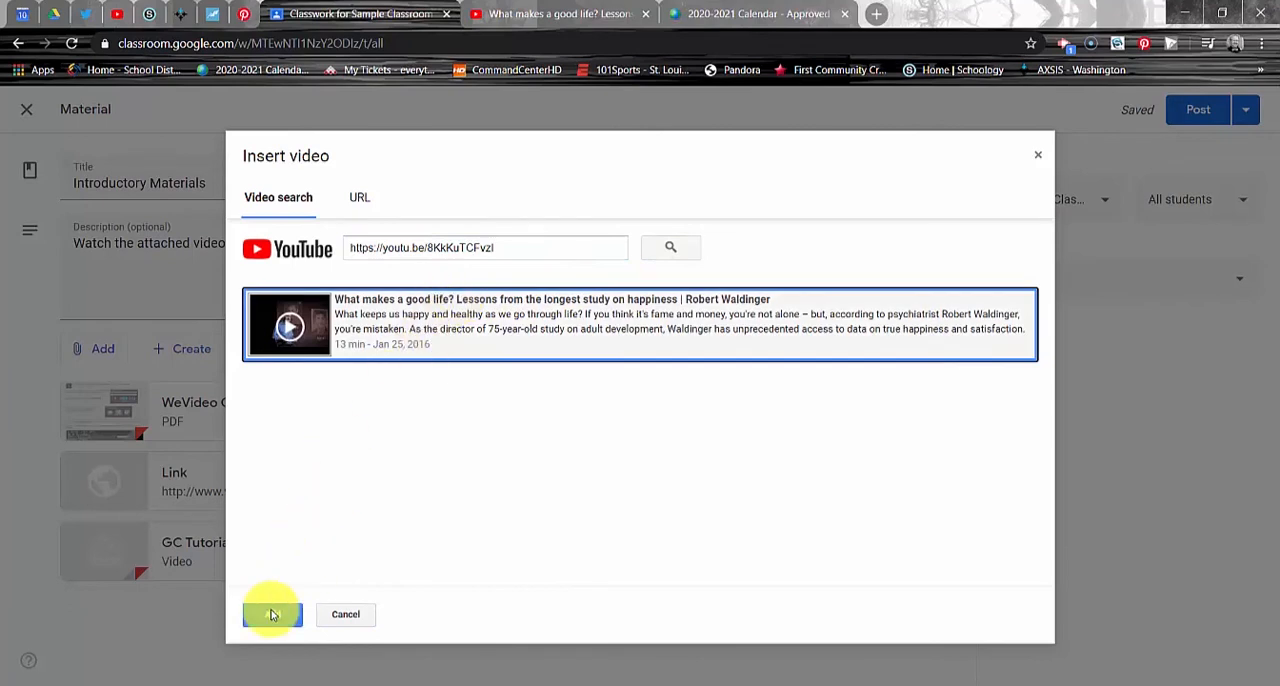
pyautogui.click(272, 614)
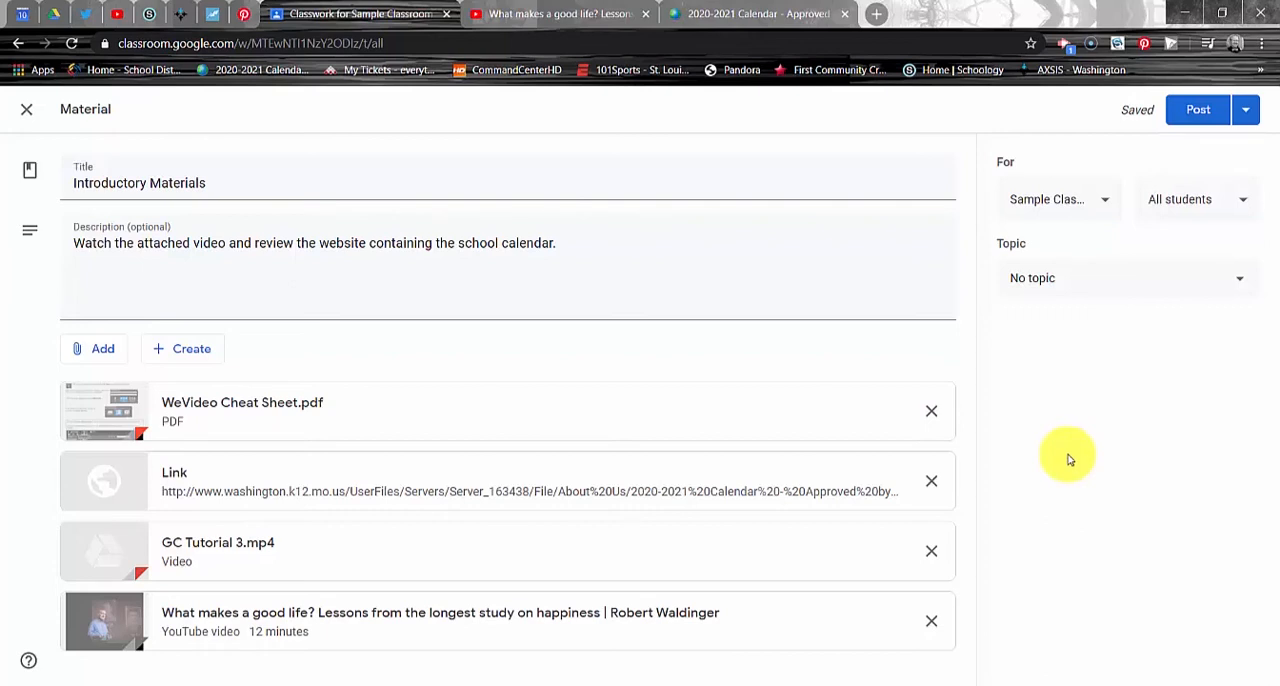
# Step: Check the classes available for the material and assign it to the topic "Week 1: August 24th - 28th"
pyautogui.click(1103, 206)
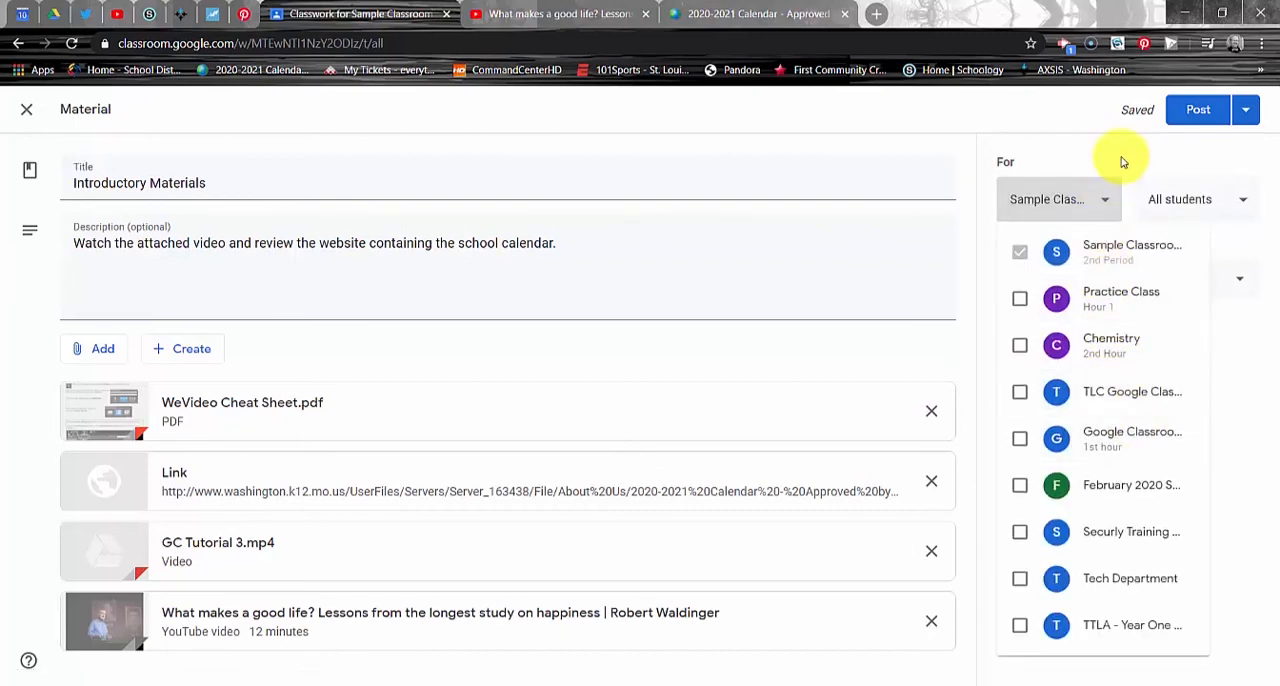
pyautogui.click(1122, 160)
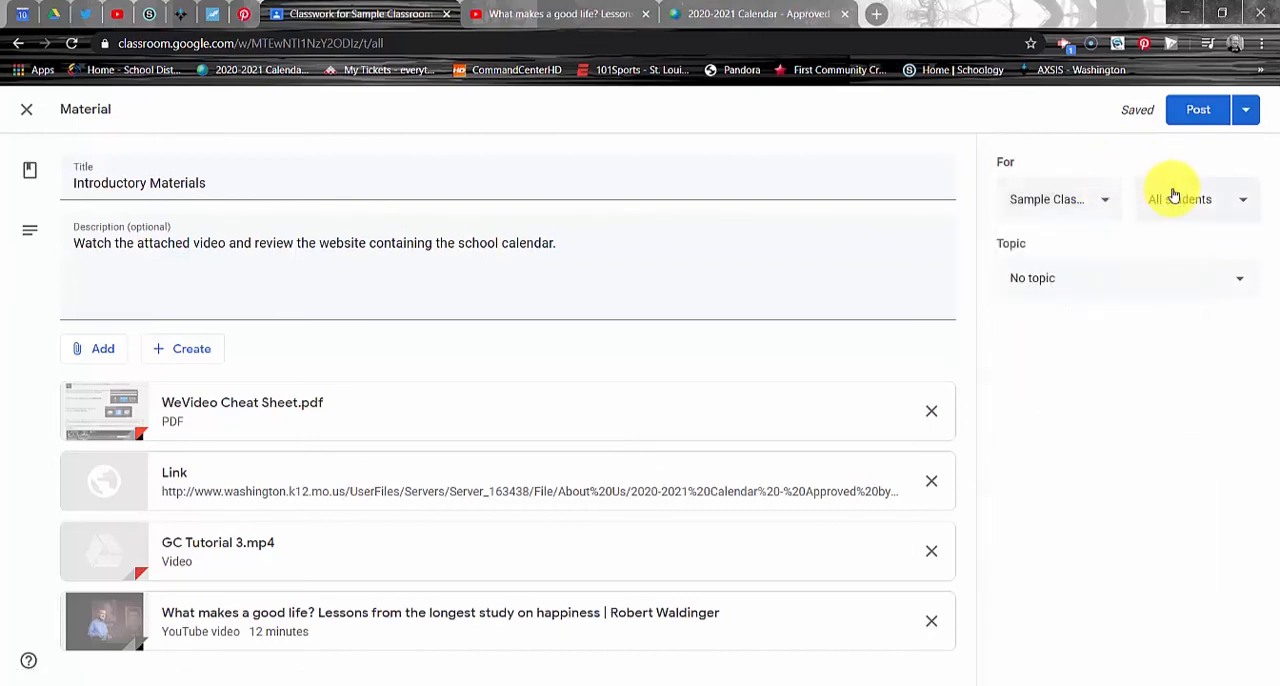
pyautogui.click(1229, 280)
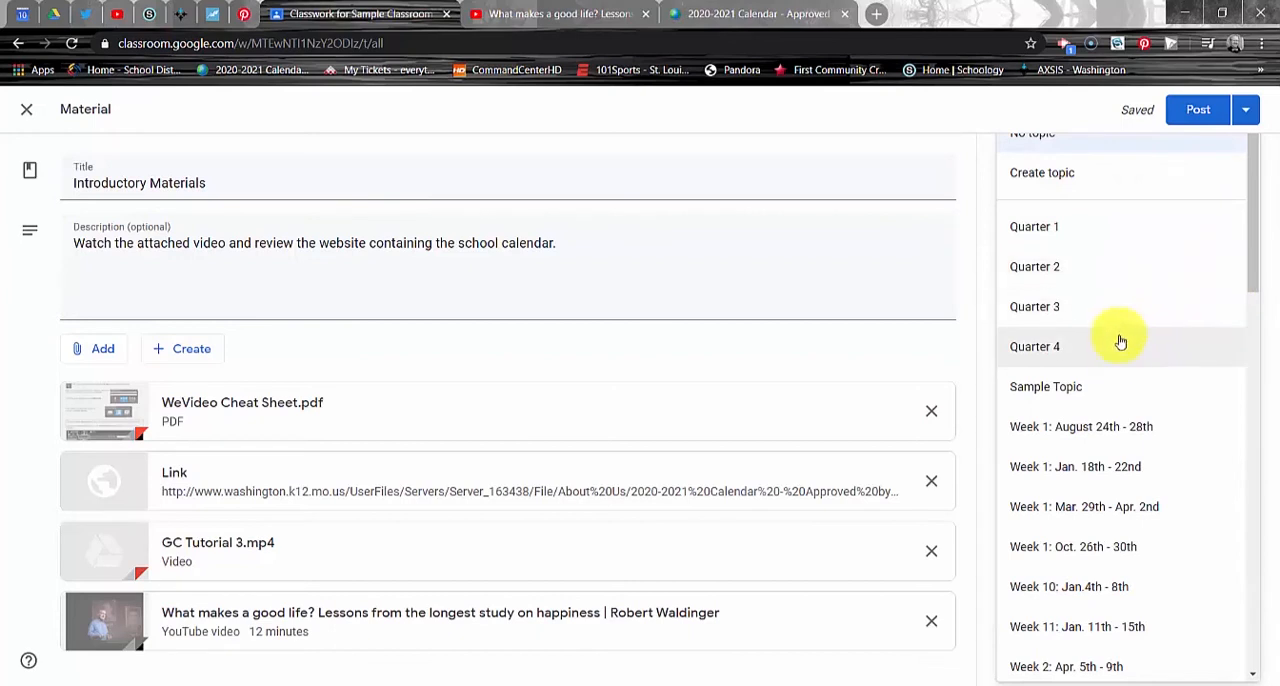
pyautogui.click(1112, 432)
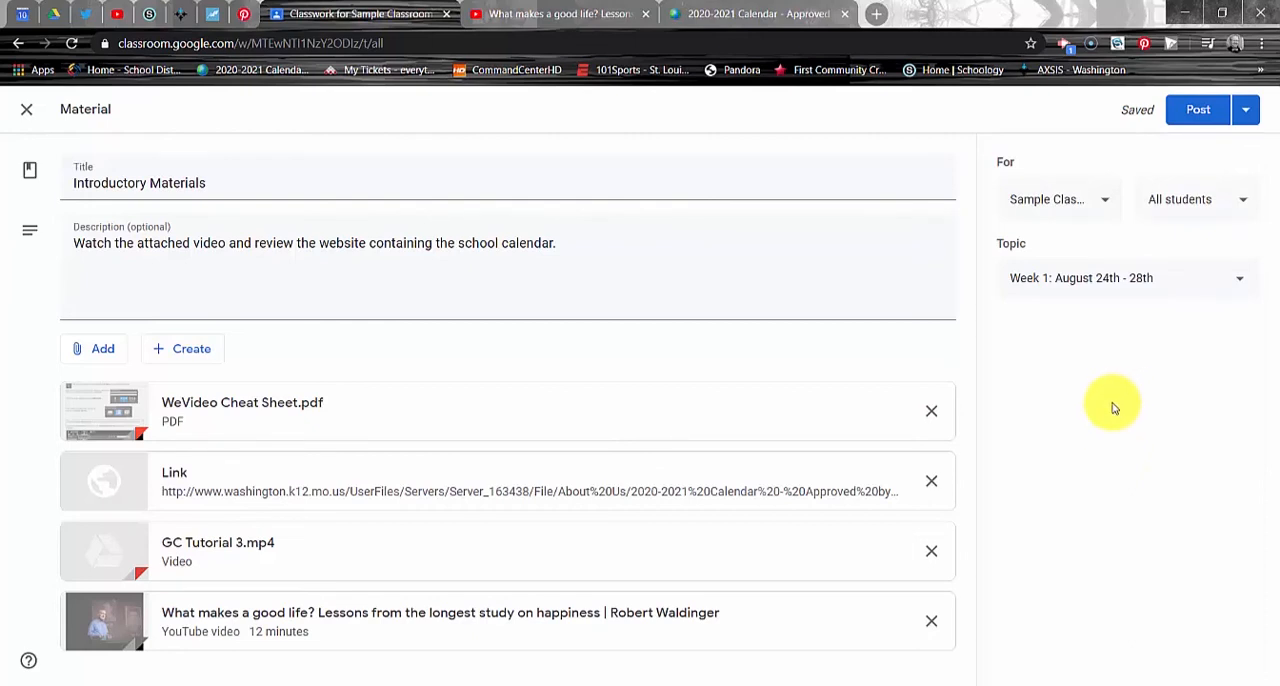
pyautogui.click(1197, 112)
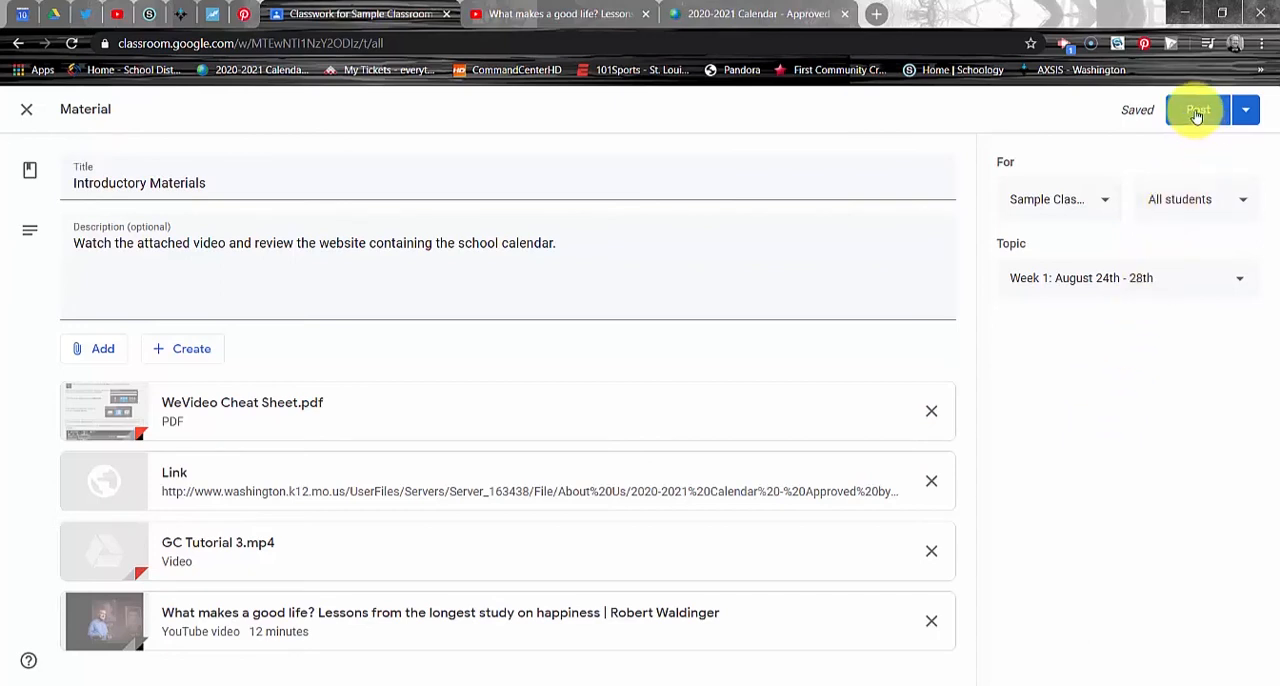
pyautogui.click(1248, 112)
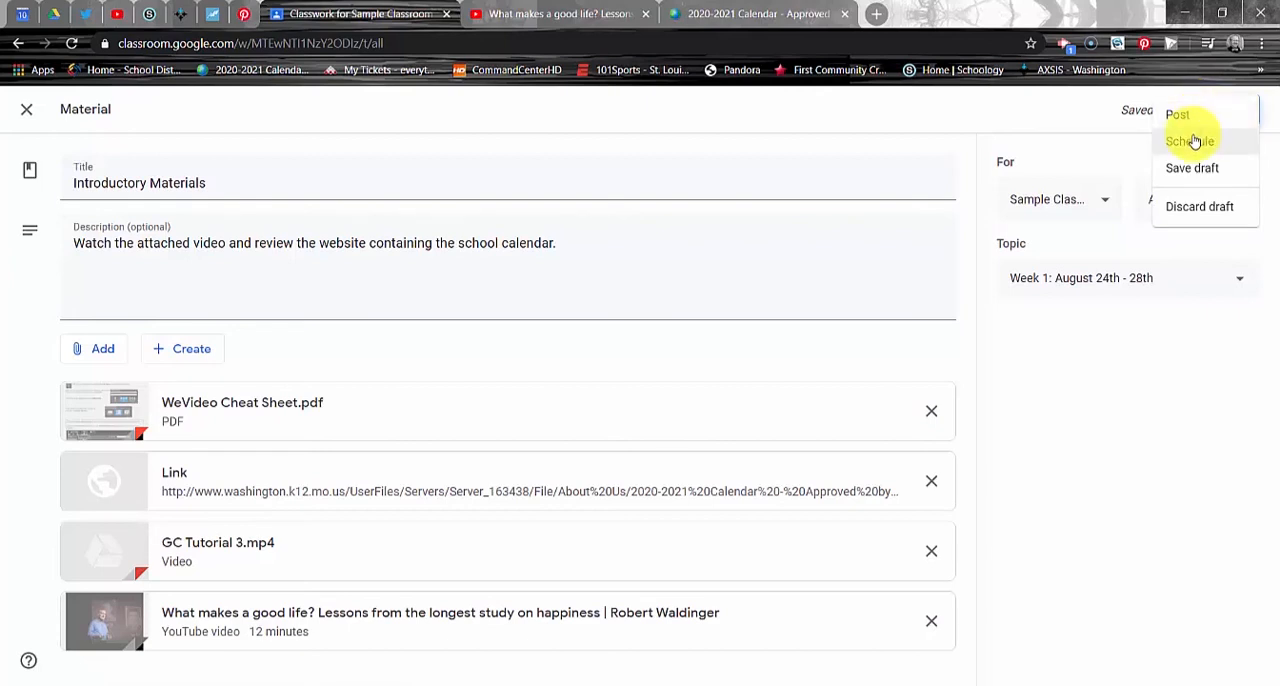
pyautogui.click(1192, 141)
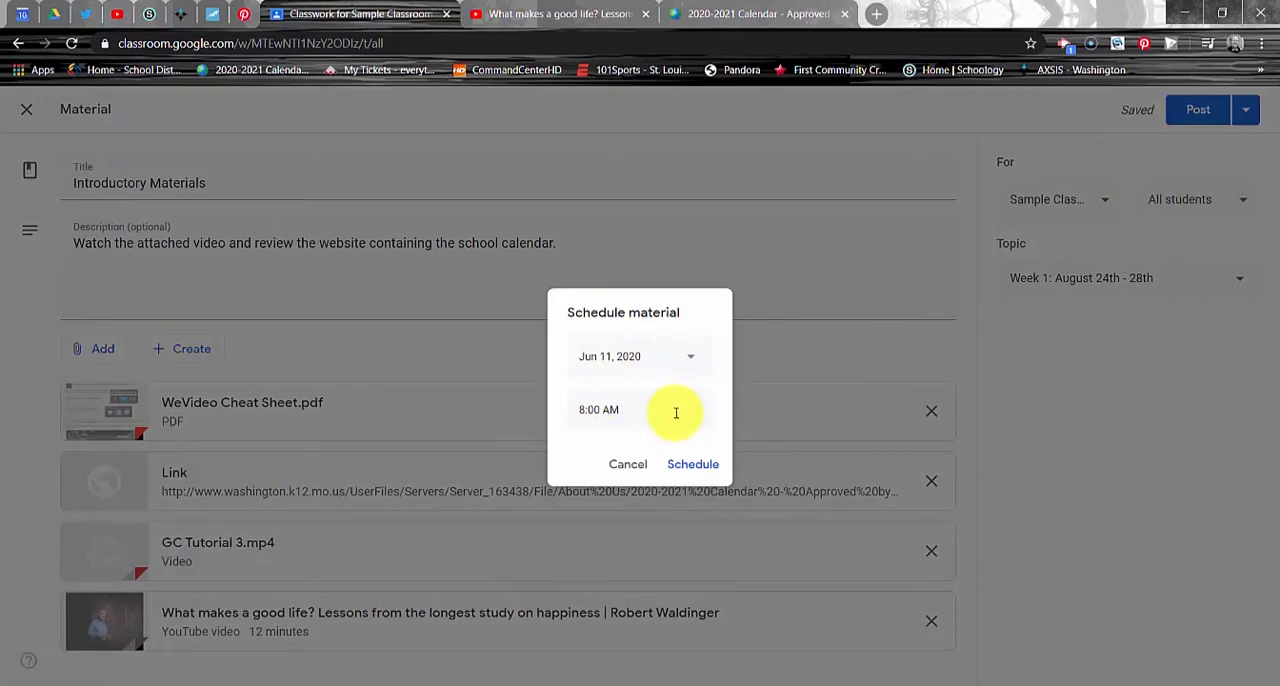
pyautogui.click(628, 465)
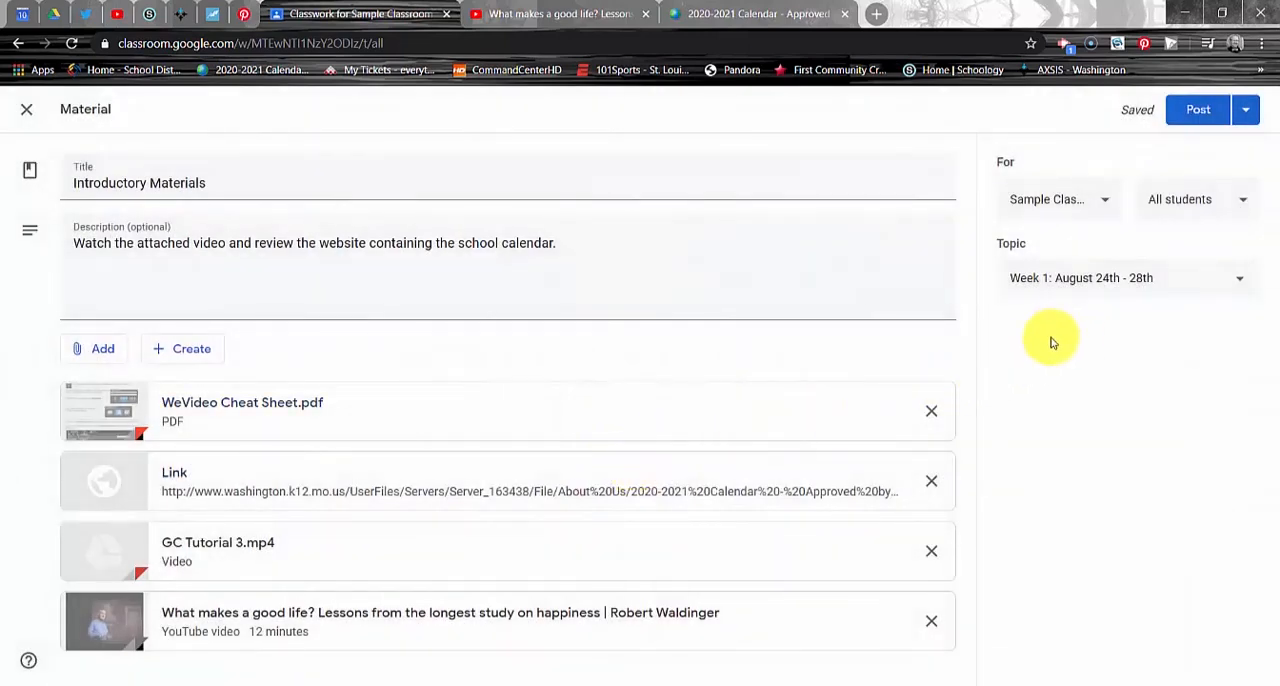
# Step: Post the Introductory Materials immediately and expand the entry under "Week 1: August 24th - 28th" to review its description and attachments
pyautogui.click(1246, 115)
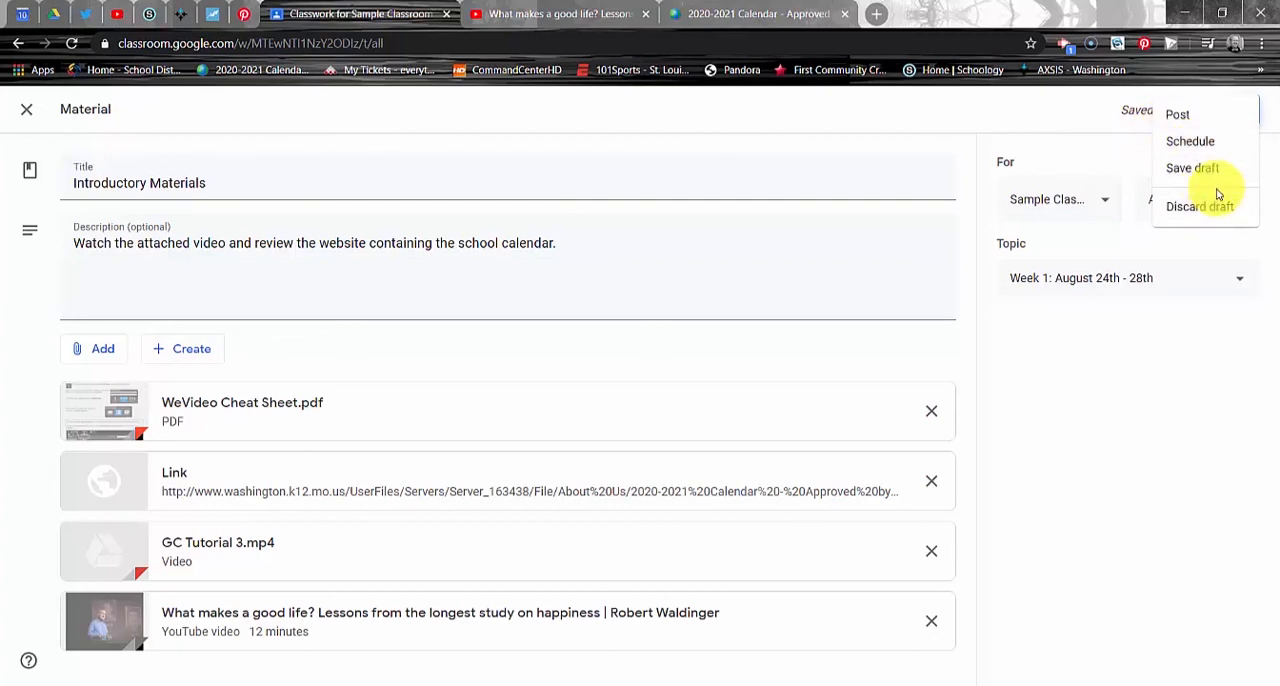
pyautogui.click(1190, 118)
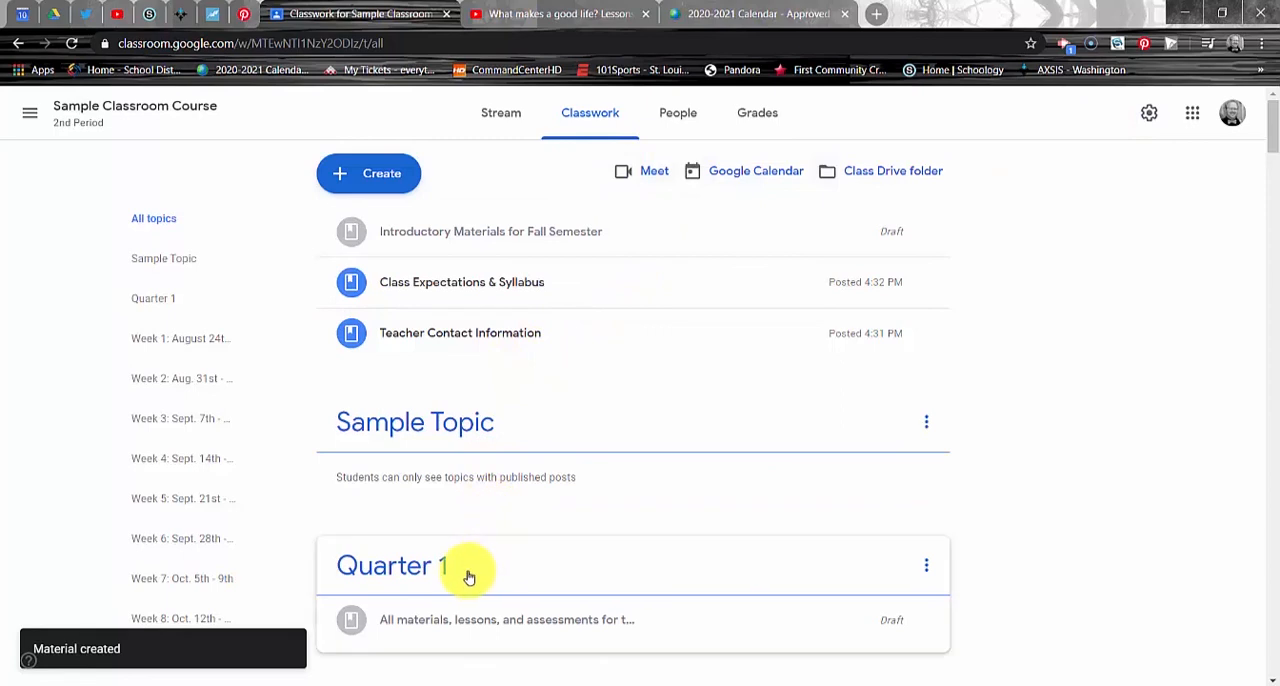
pyautogui.scroll(-1, 466, 566)
pyautogui.scroll(-1, 471, 564)
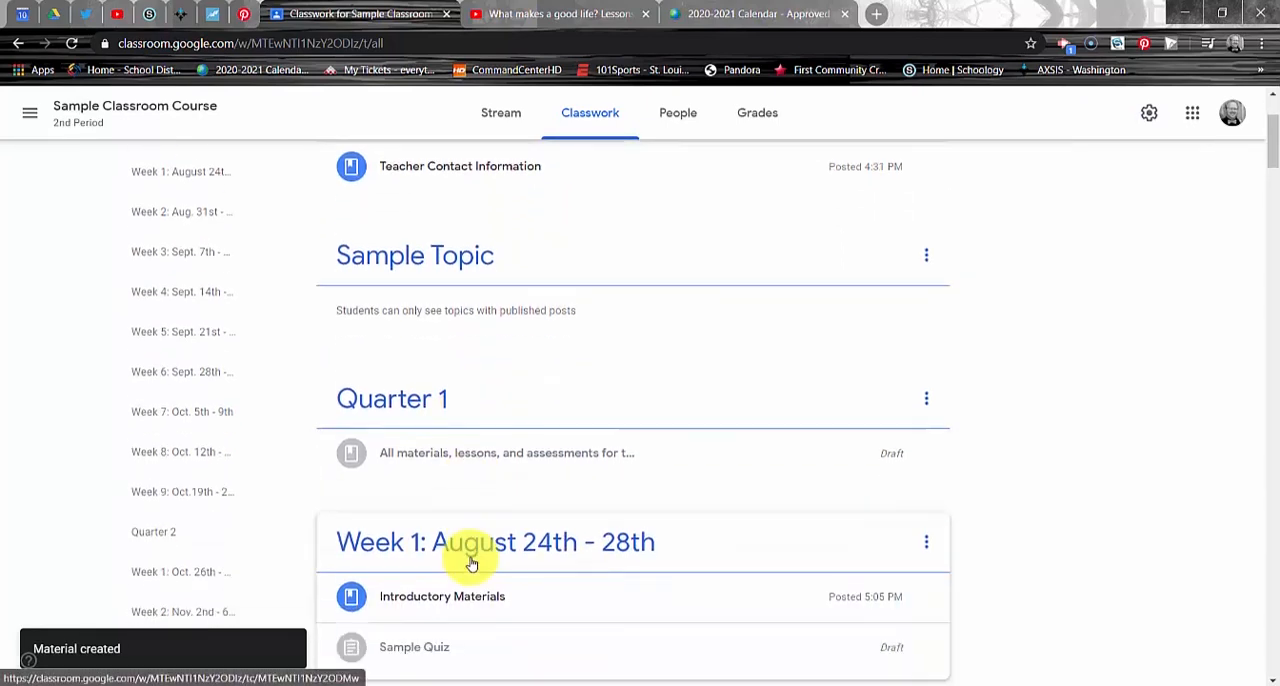
pyautogui.scroll(-1, 471, 564)
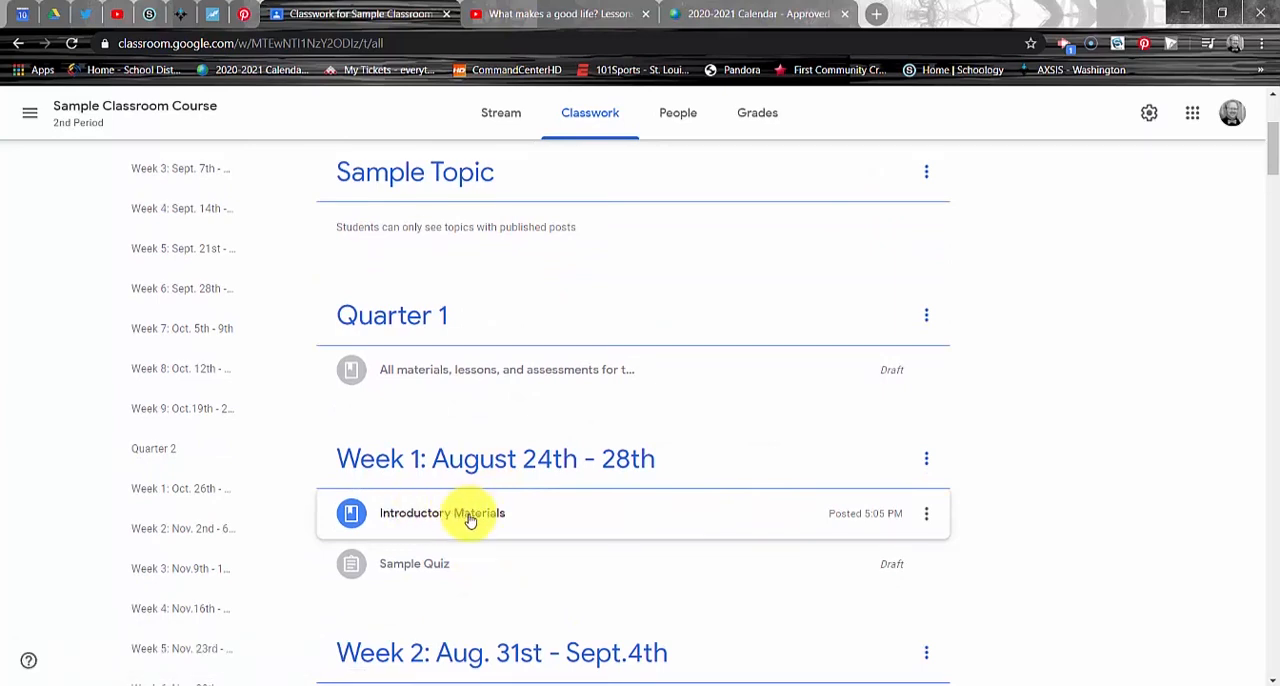
pyautogui.click(470, 520)
pyautogui.scroll(-2, 471, 525)
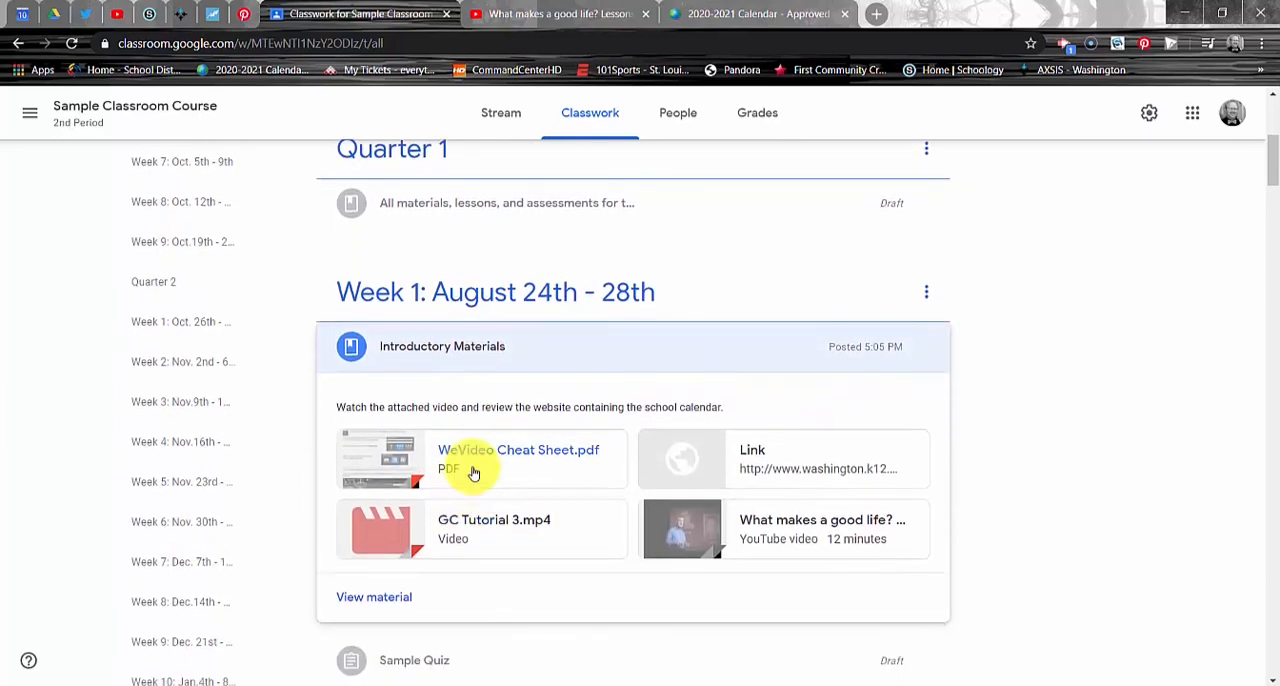